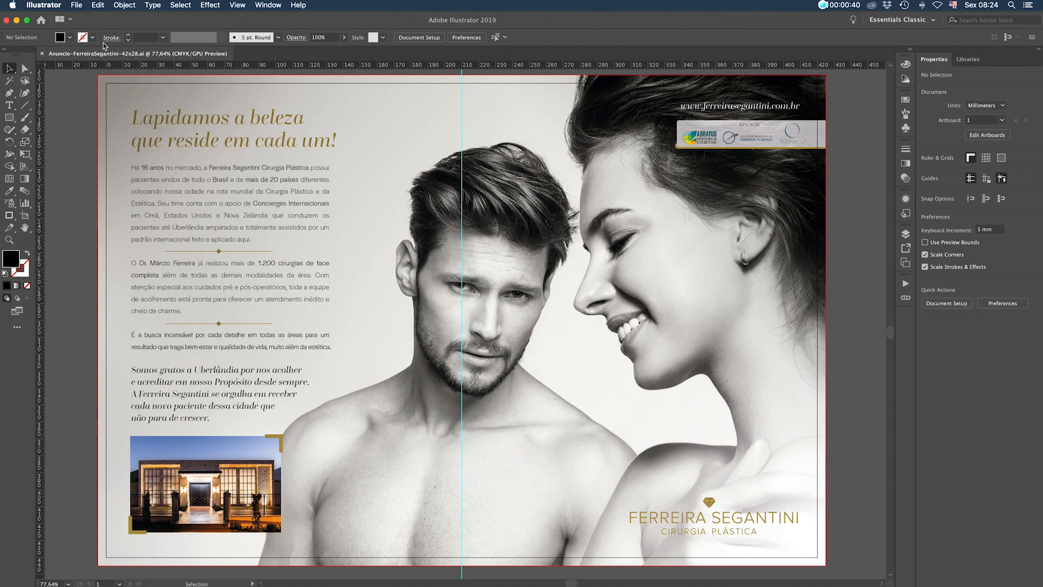
Examine the document's bleed values in Document Setup, displaying them in centimeters, and leave without applying changes
{"action": "left_click", "coordinate": [76, 5]}
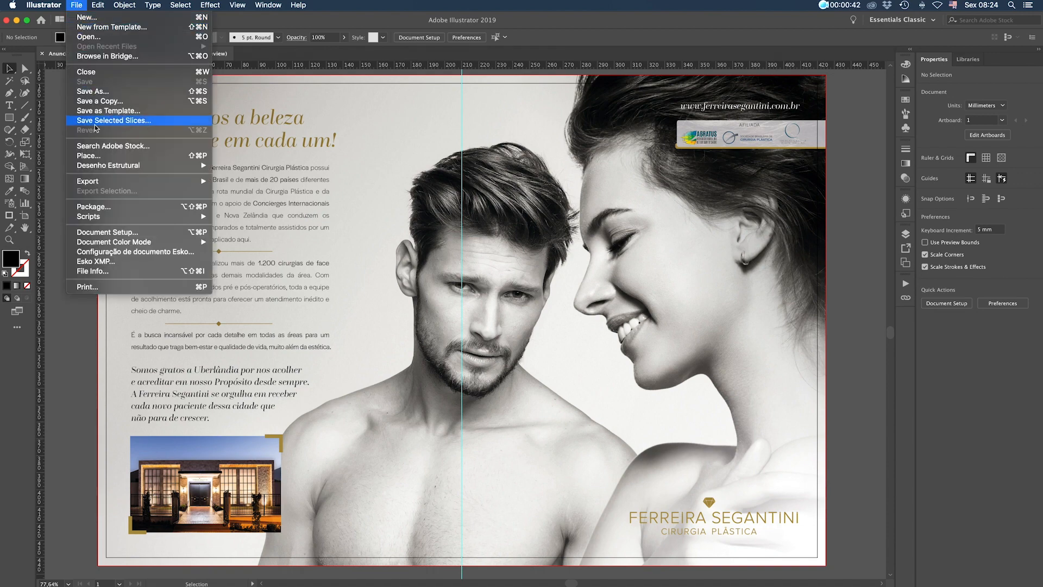
{"action": "left_click", "coordinate": [109, 234]}
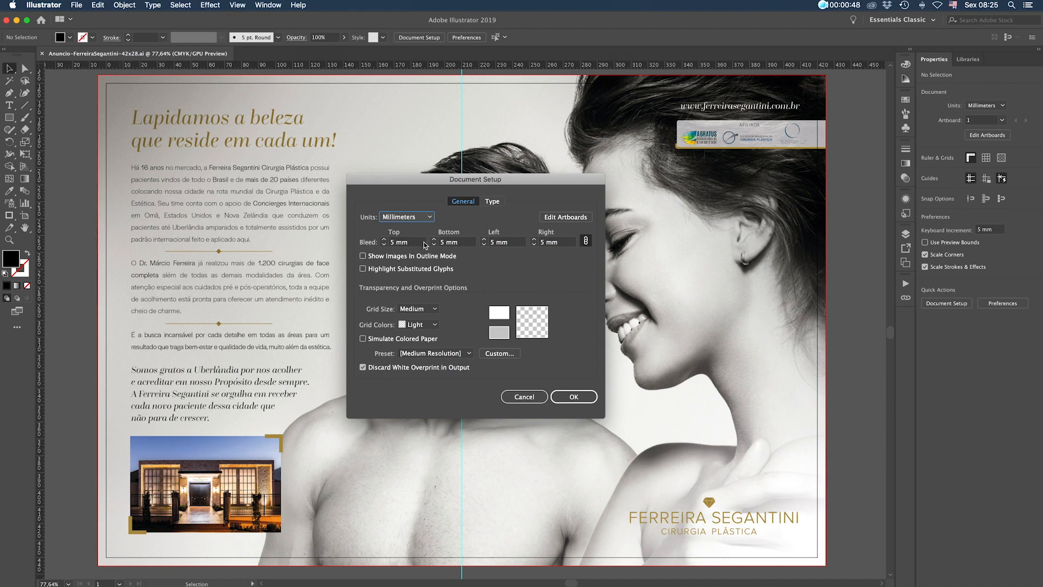
{"action": "left_click", "coordinate": [413, 220]}
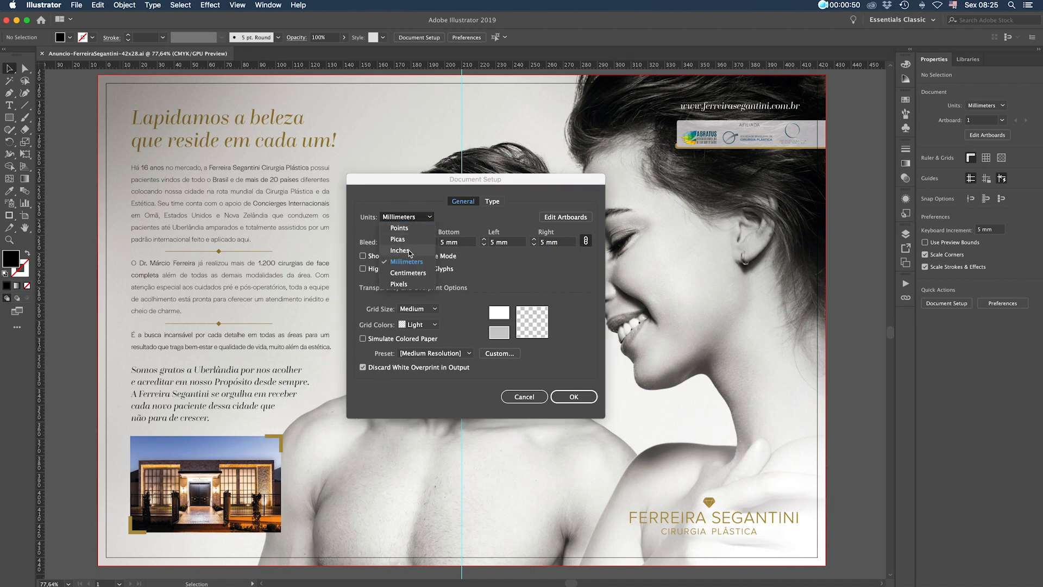
{"action": "left_click", "coordinate": [411, 272]}
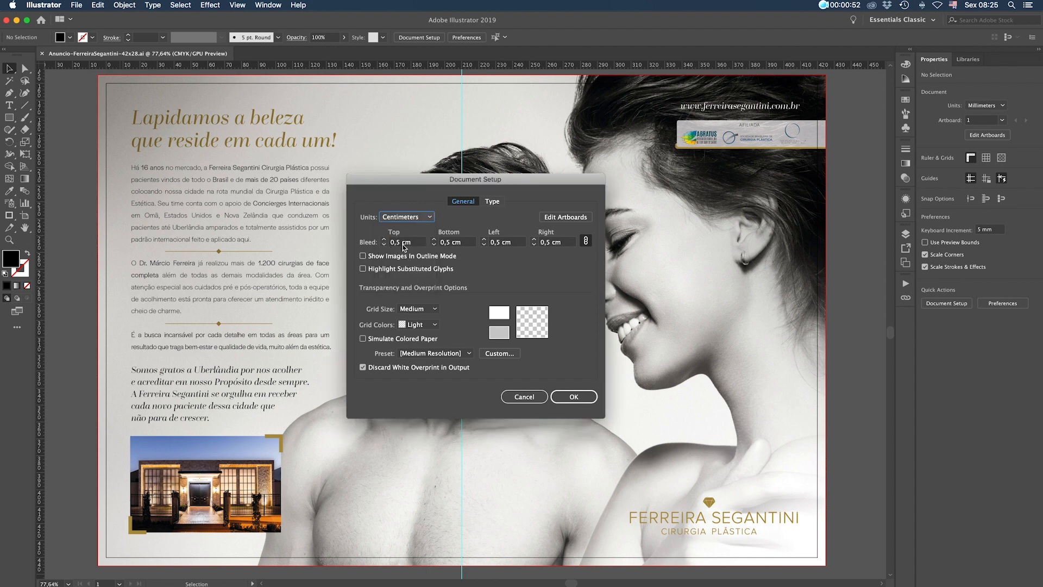
{"action": "left_click", "coordinate": [521, 398]}
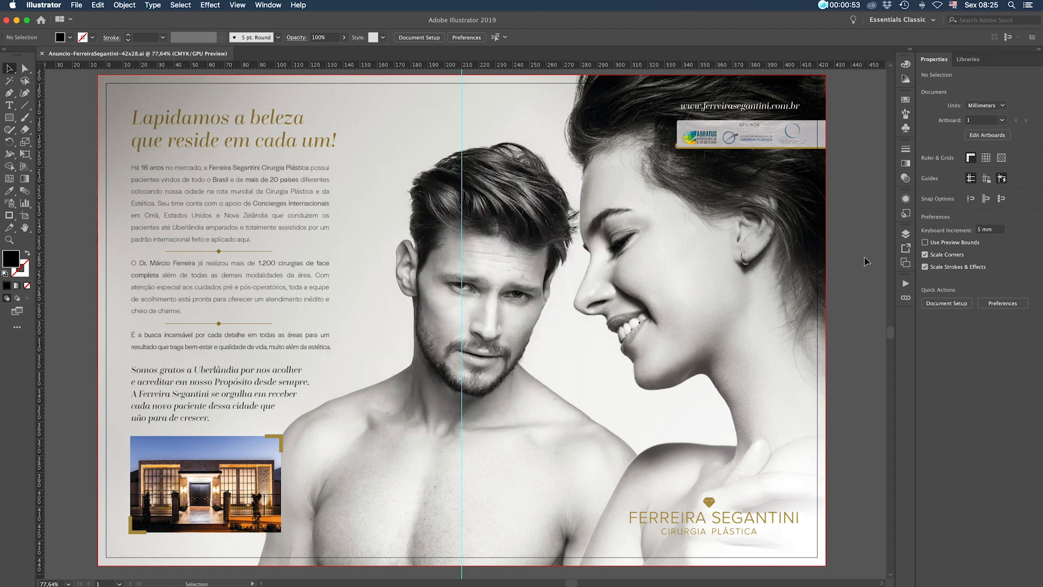
Examine the size and orientation of artboard Anúncio 2 in its Artboard Options without applying changes, and dock the Artboards panel
{"action": "left_click", "coordinate": [904, 265]}
{"action": "left_click_drag", "start_coordinate": [804, 228], "coordinate": [497, 122]}
{"action": "left_click", "coordinate": [272, 5]}
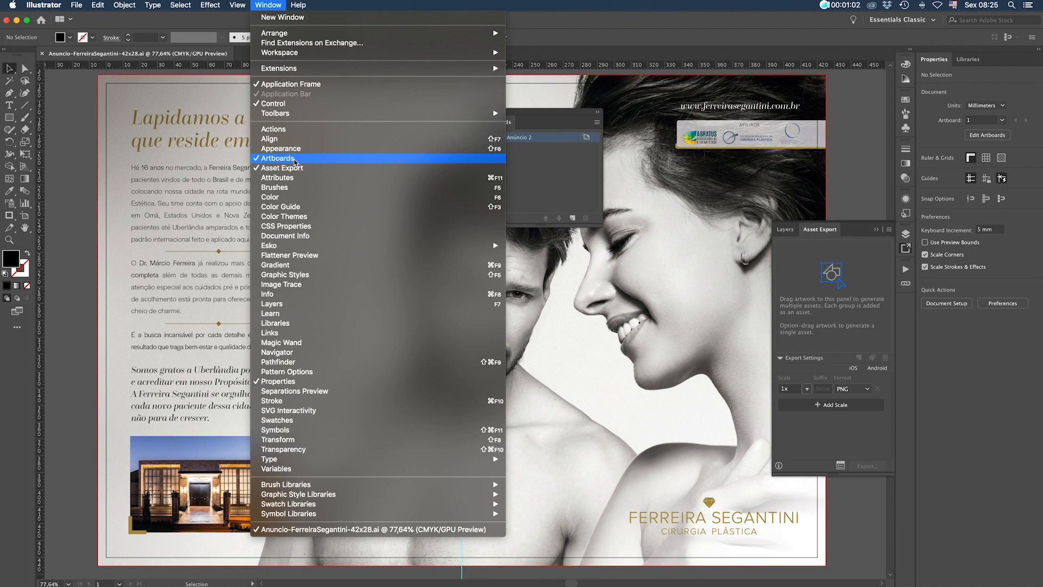
{"action": "left_click", "coordinate": [277, 4]}
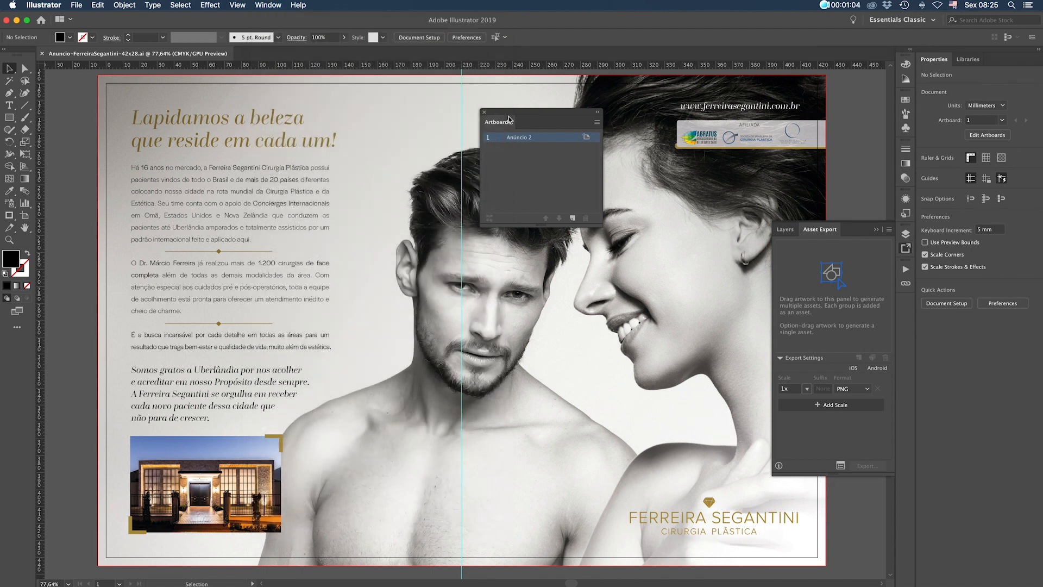
{"action": "left_click_drag", "start_coordinate": [504, 121], "coordinate": [531, 136]}
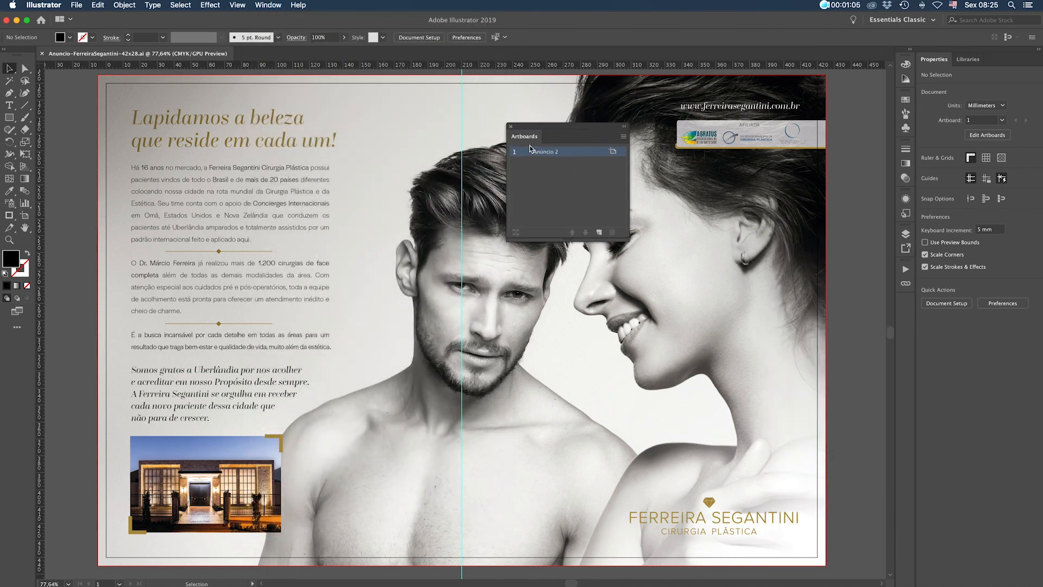
{"action": "left_click", "coordinate": [624, 139]}
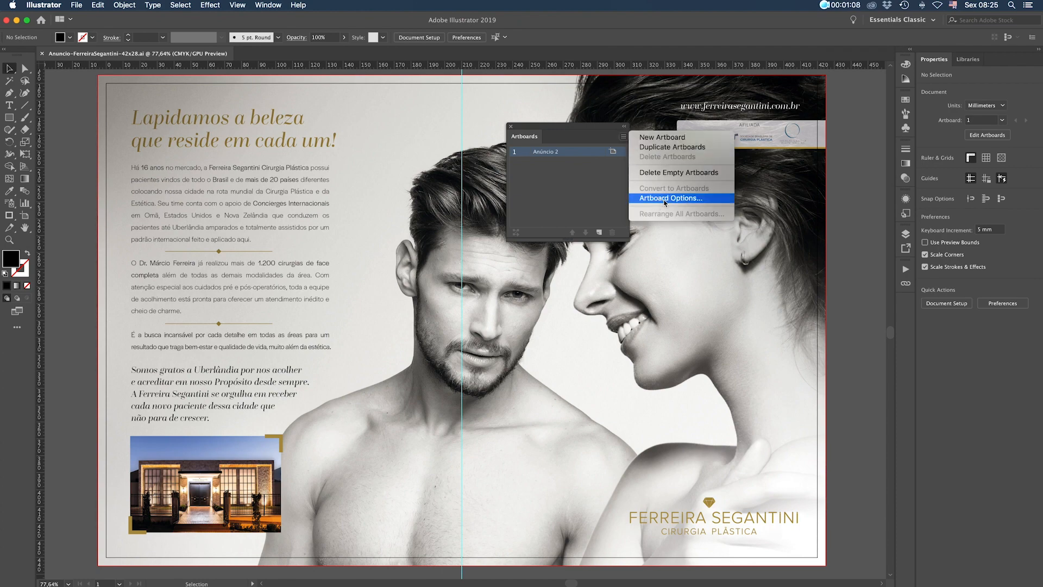
{"action": "left_click", "coordinate": [723, 199]}
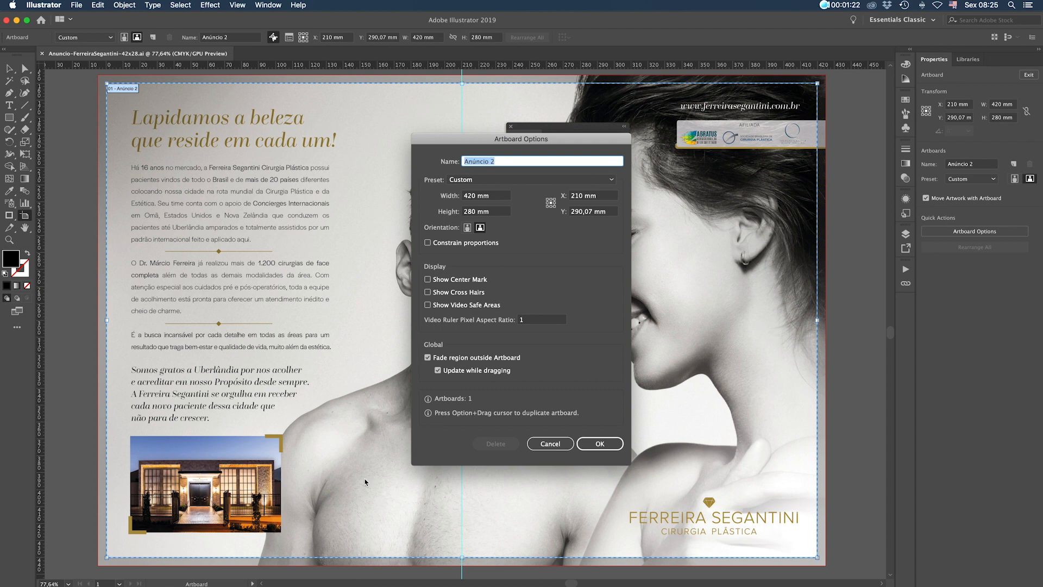
{"action": "left_click", "coordinate": [552, 444]}
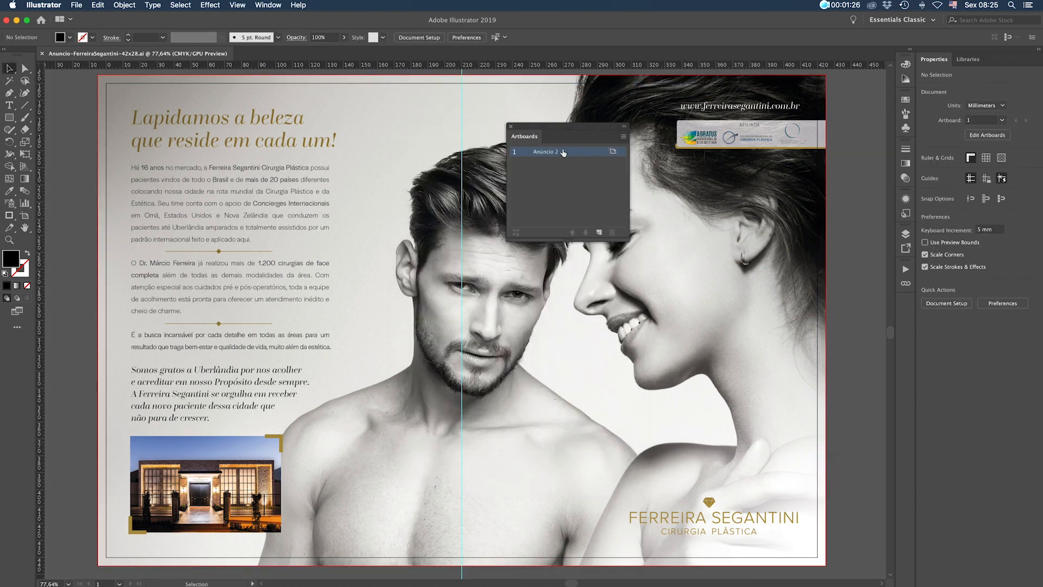
{"action": "left_click_drag", "start_coordinate": [536, 139], "coordinate": [907, 305]}
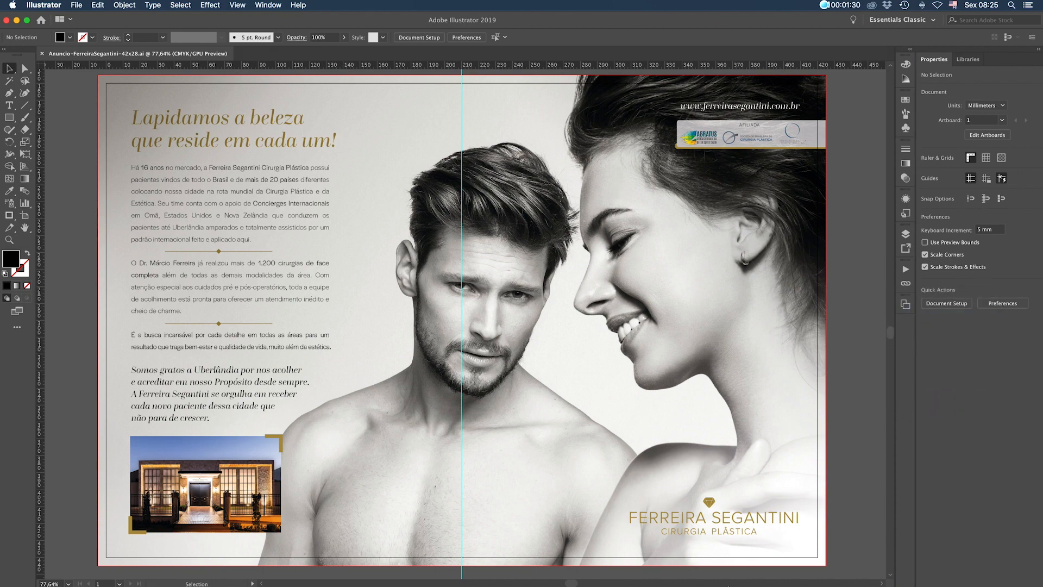
Switch to Photoshop and open the image Anúncio-42X28_B.jpg from the Mesa folder
{"action": "left_click", "coordinate": [806, 484]}
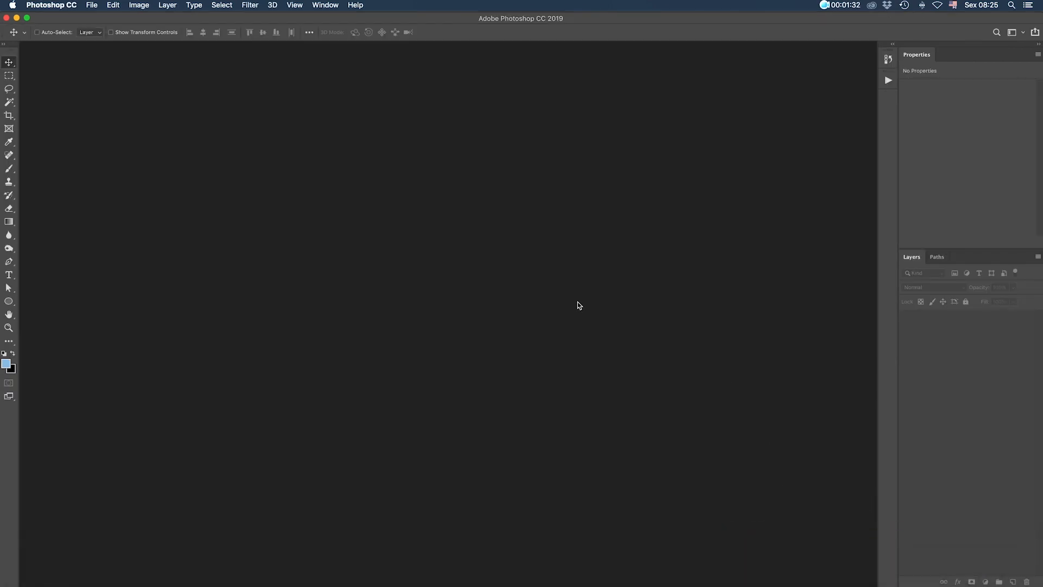
{"action": "double_click", "coordinate": [437, 213]}
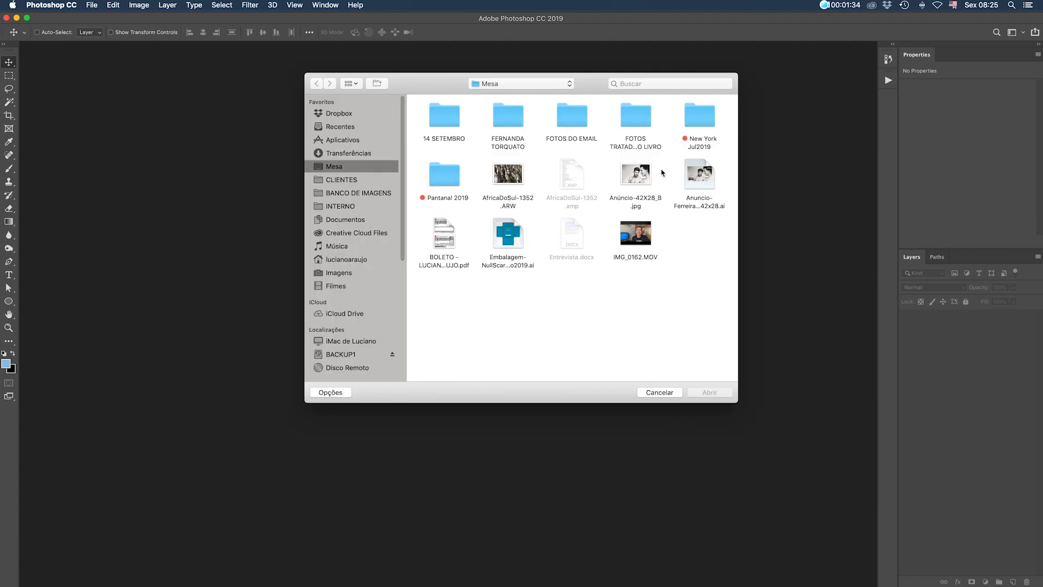
{"action": "left_click", "coordinate": [644, 174]}
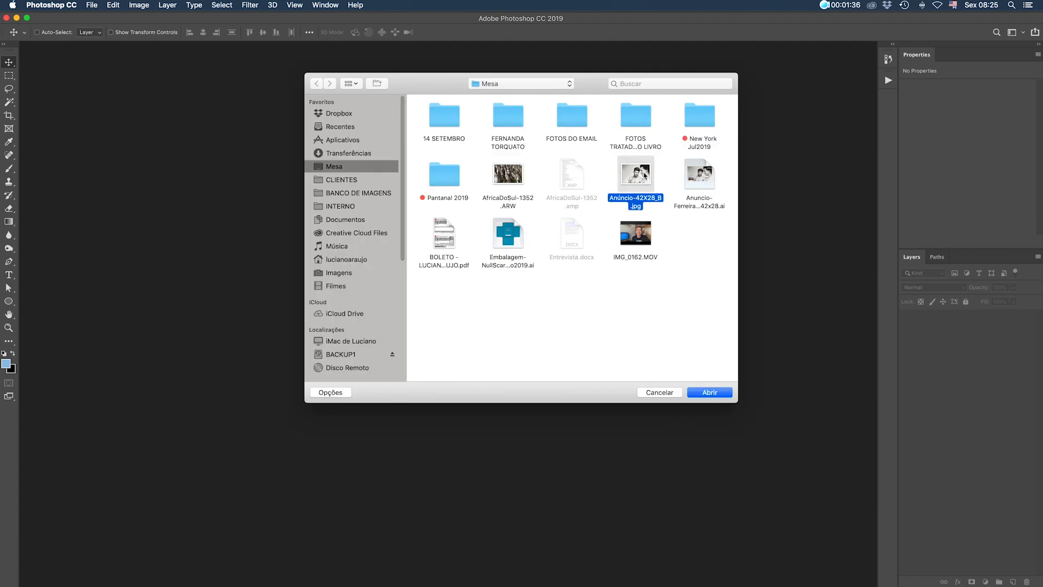
{"action": "left_click", "coordinate": [704, 392]}
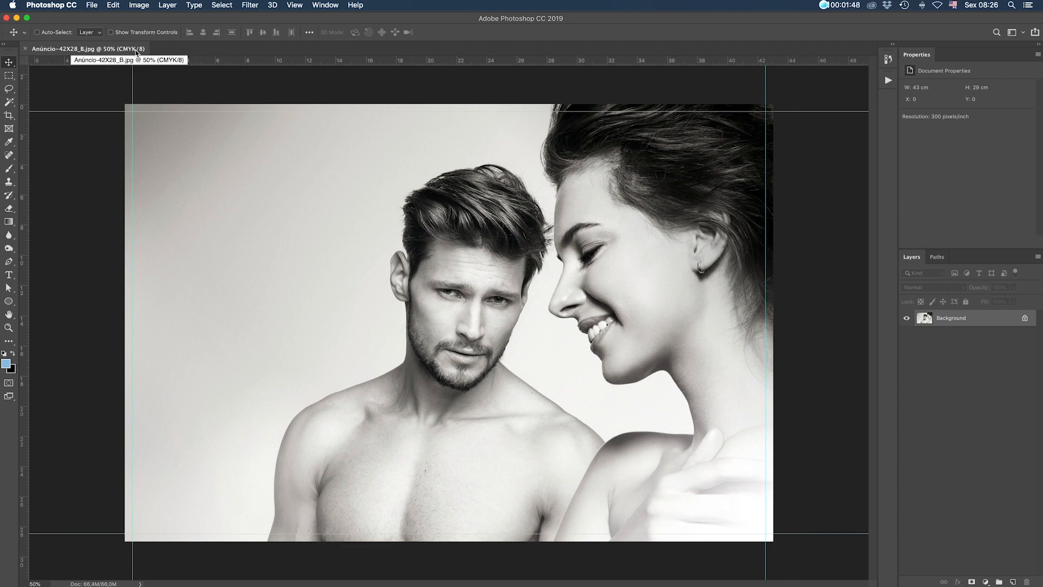
Check the image's color profile in Convert to Profile, selecting Working CMYK - Coated FOGRA39 (ISO 12647-2:2004) as destination without converting
{"action": "left_click", "coordinate": [116, 5]}
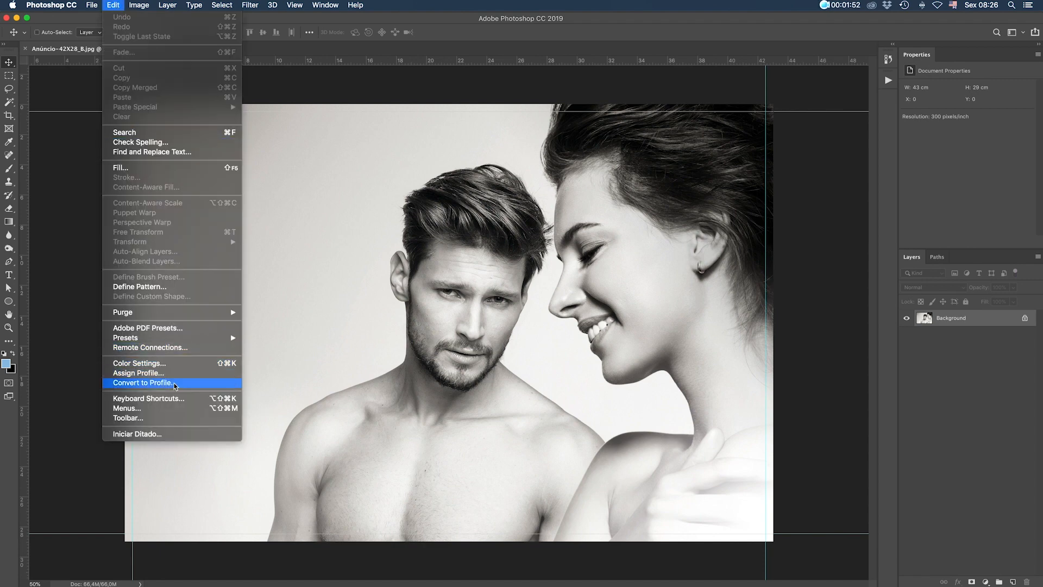
{"action": "left_click", "coordinate": [194, 386]}
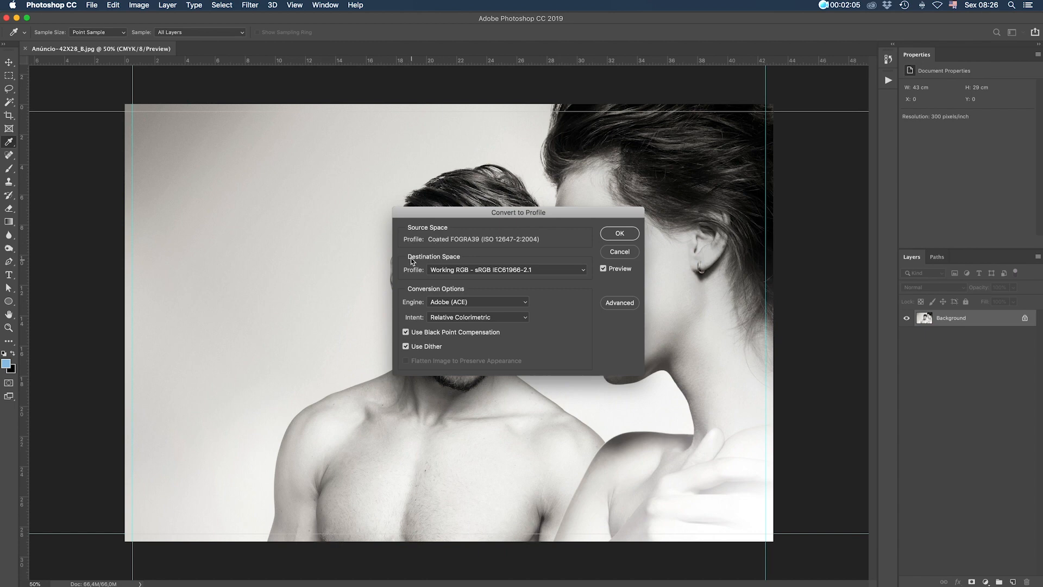
{"action": "left_click", "coordinate": [507, 271]}
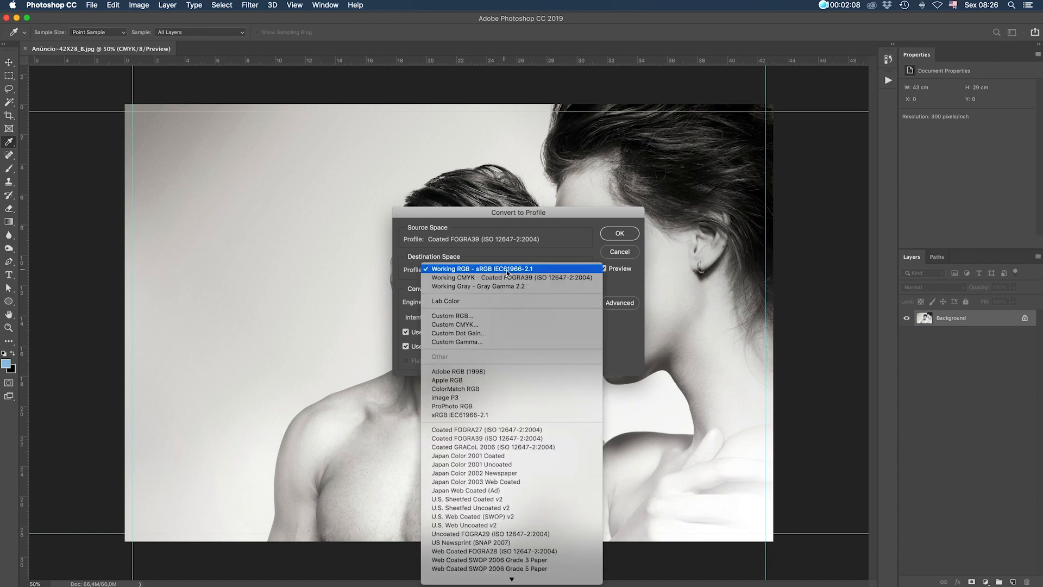
{"action": "left_click", "coordinate": [561, 278]}
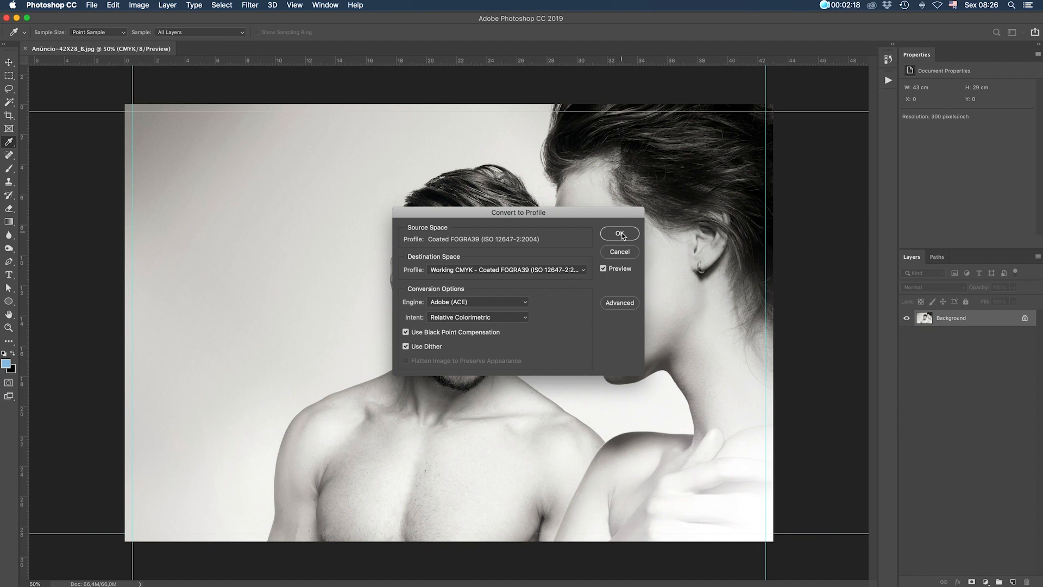
{"action": "left_click", "coordinate": [619, 251]}
{"action": "key", "text": "v"}
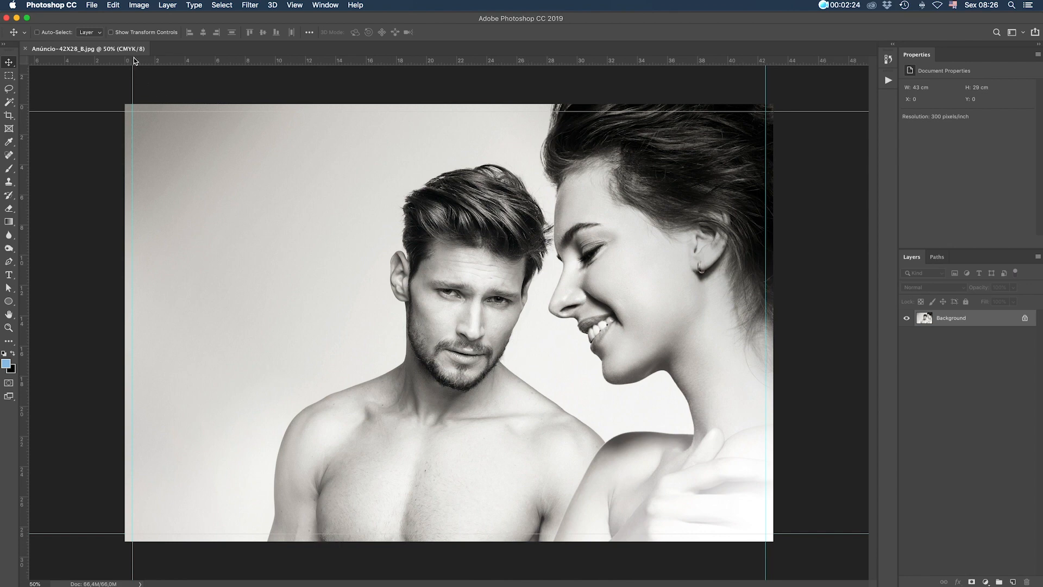
Switch back to Illustrator and relink Anúncio-42X28_B.jpg to its image file through the Links panel
{"action": "key", "text": "super"}
{"action": "key", "text": "super+Tab"}
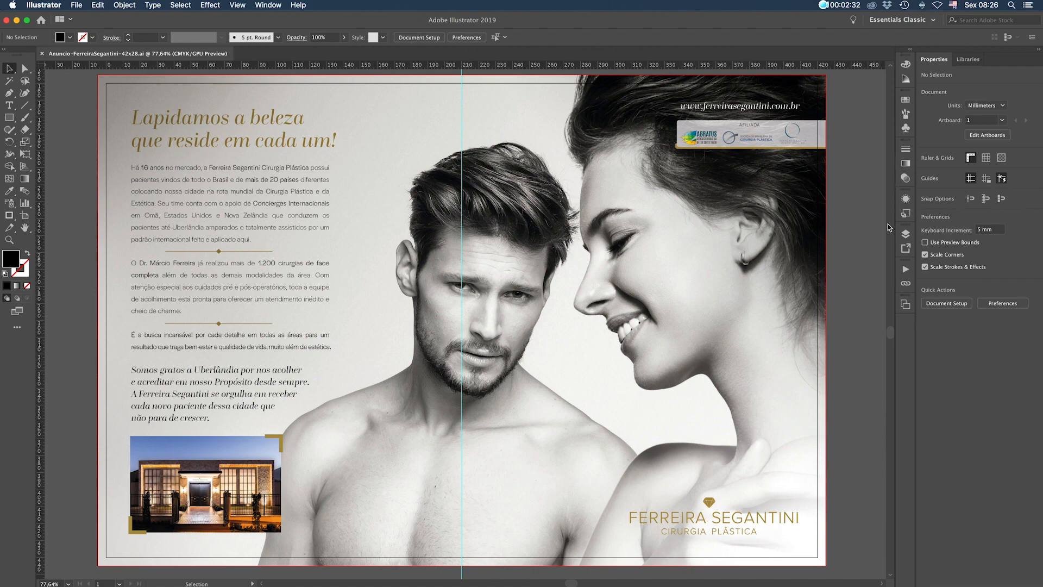
{"action": "left_click", "coordinate": [268, 5]}
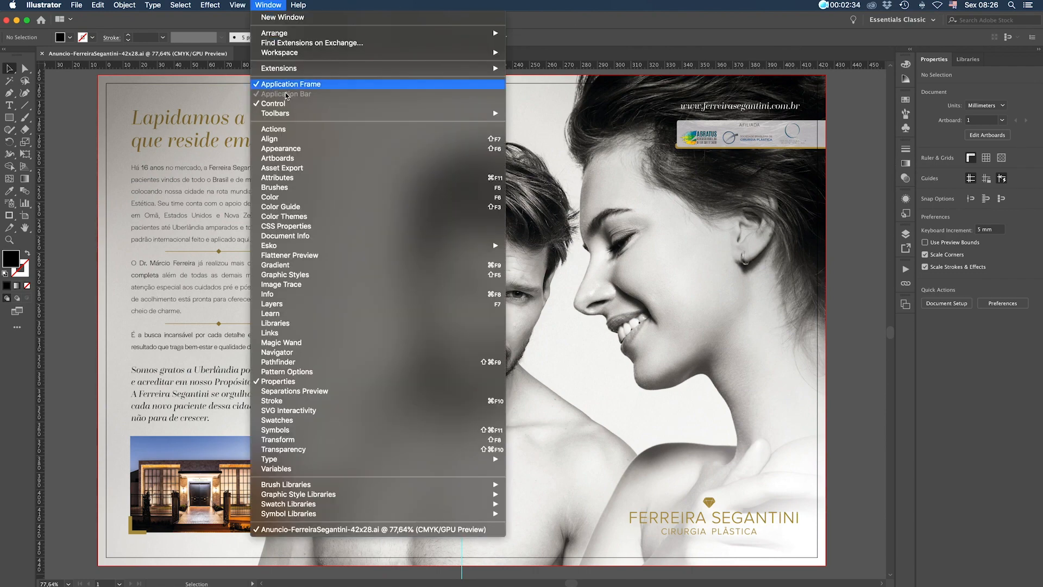
{"action": "left_click", "coordinate": [270, 333]}
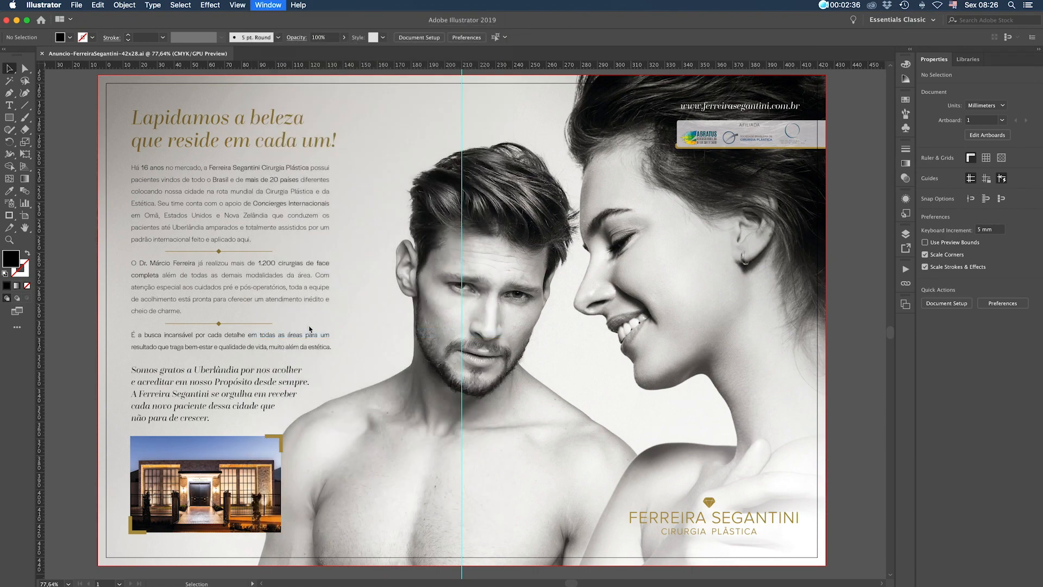
{"action": "left_click_drag", "start_coordinate": [783, 264], "coordinate": [448, 108]}
{"action": "left_click", "coordinate": [477, 191]}
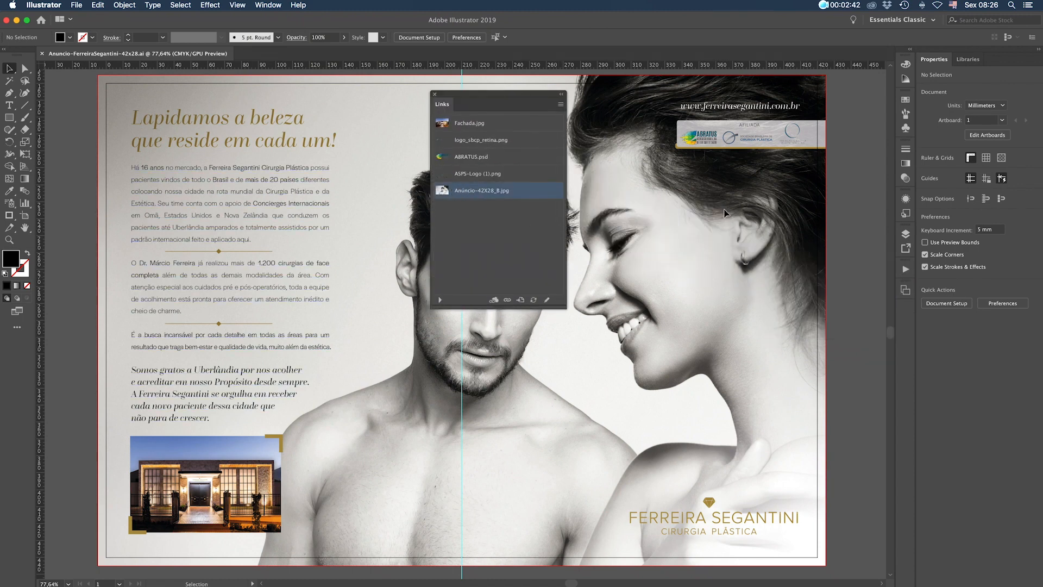
{"action": "left_click", "coordinate": [508, 299]}
{"action": "double_click", "coordinate": [374, 133]}
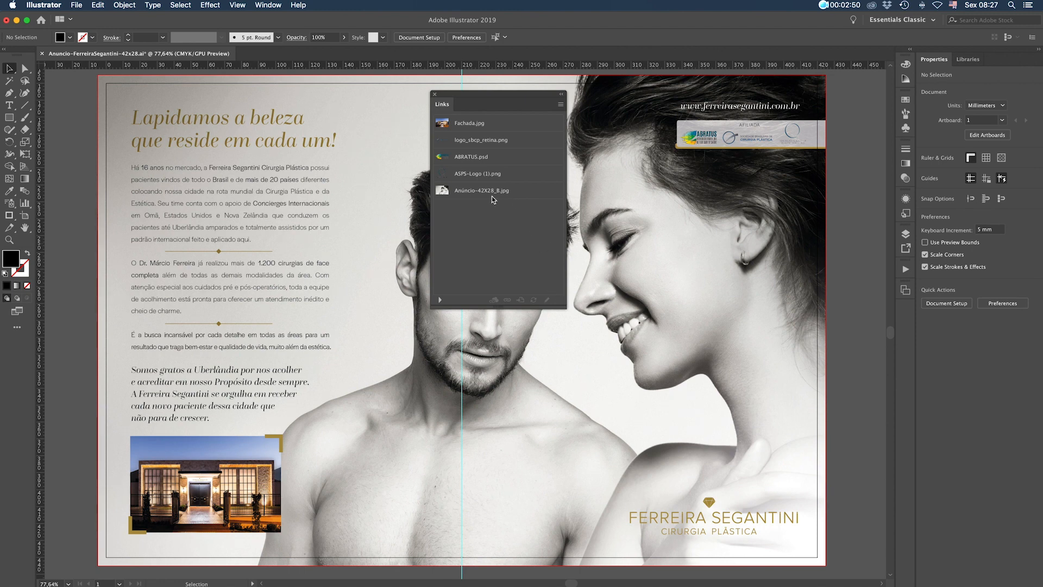
Review the Anúncio-42X28_B.jpg entry among the linked files and dock the Links panel
{"action": "left_click", "coordinate": [512, 195]}
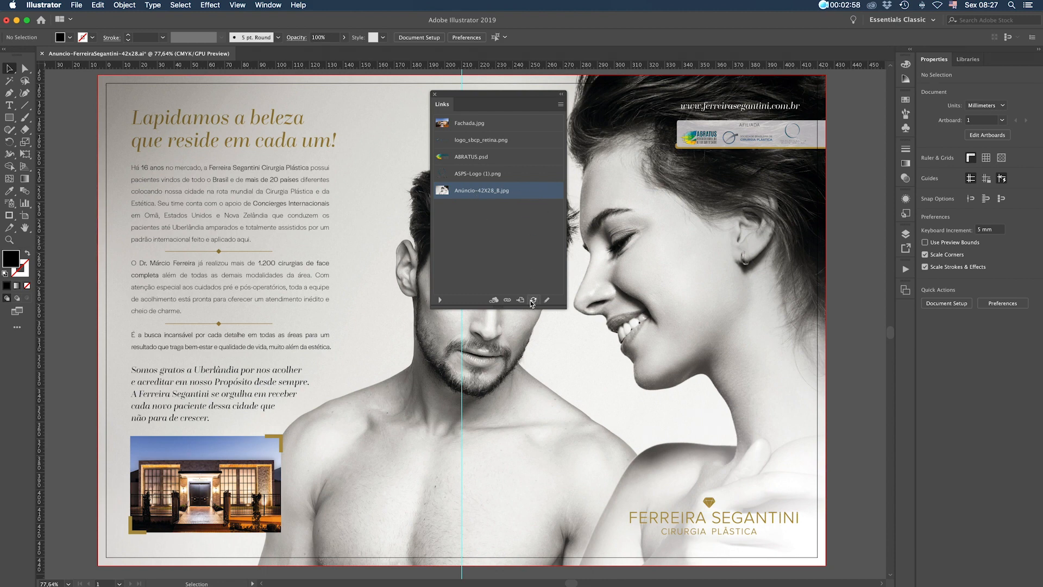
{"action": "left_click", "coordinate": [538, 267]}
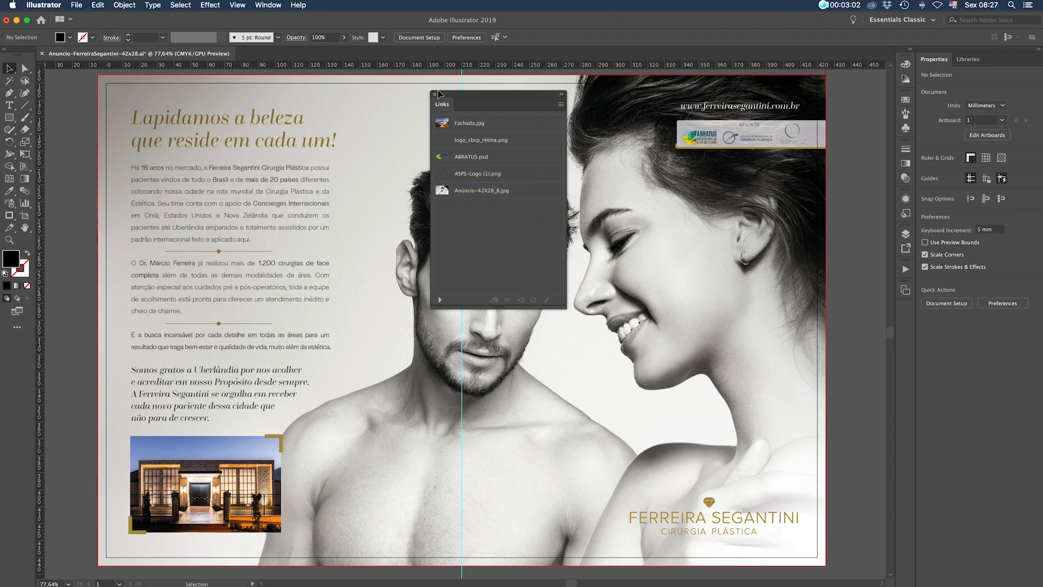
{"action": "left_click_drag", "start_coordinate": [449, 107], "coordinate": [906, 314]}
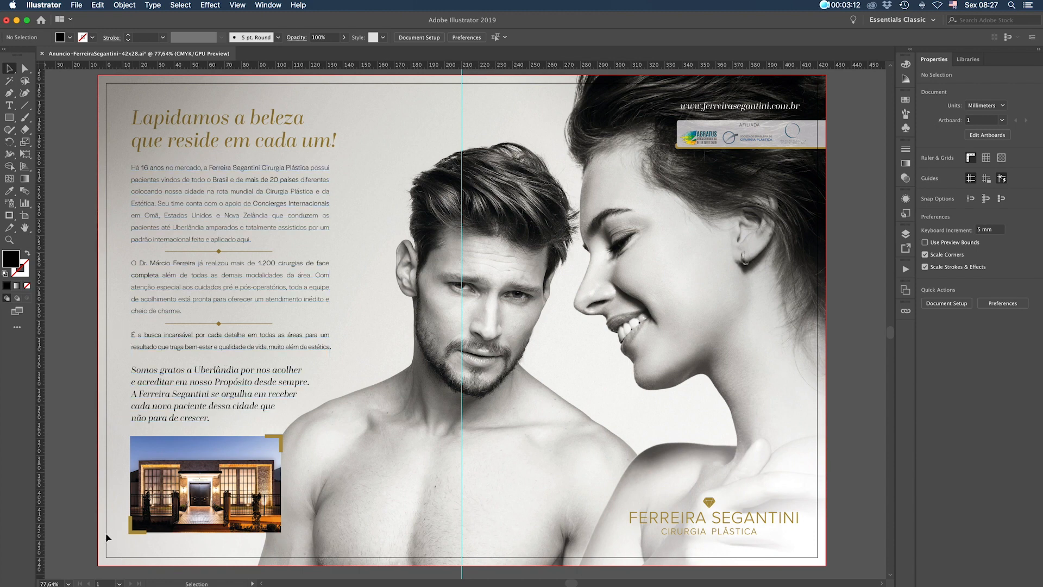
Select all the body text and examine the CMYK values of its fill color without changing them
{"action": "left_click", "coordinate": [179, 238]}
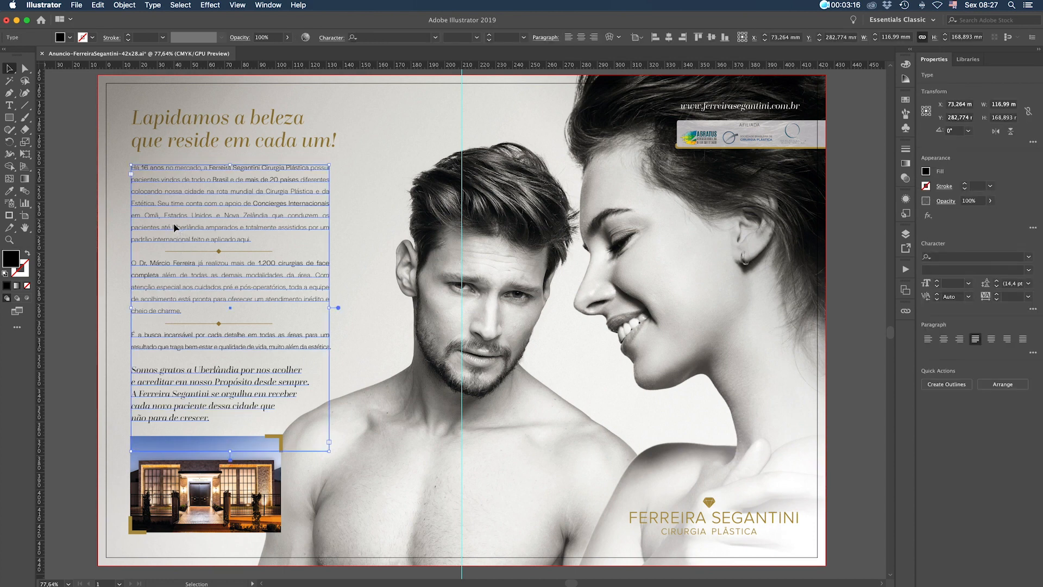
{"action": "double_click", "coordinate": [175, 227]}
{"action": "left_click_drag", "start_coordinate": [135, 169], "coordinate": [211, 420]}
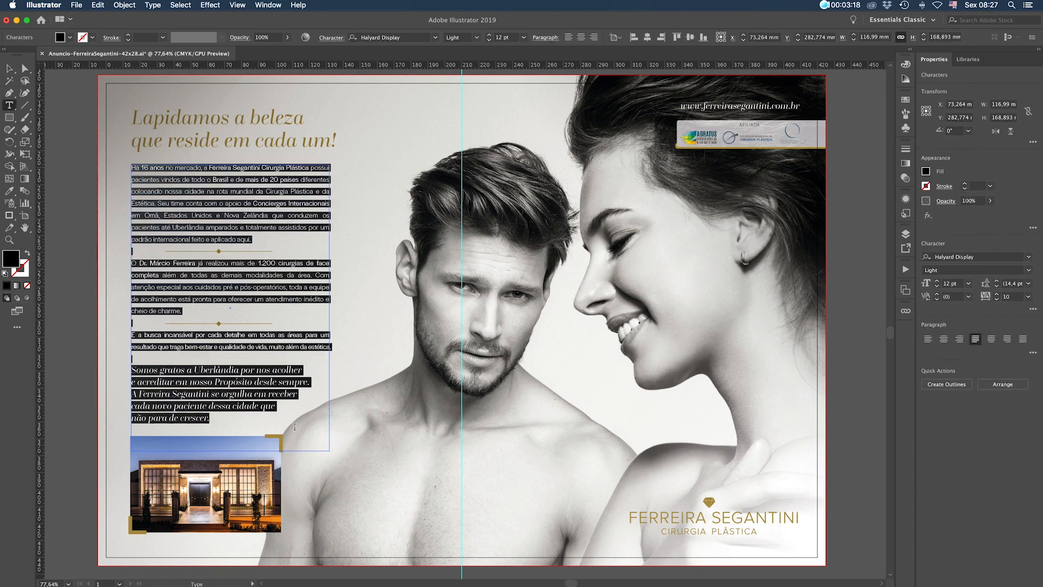
{"action": "double_click", "coordinate": [14, 259]}
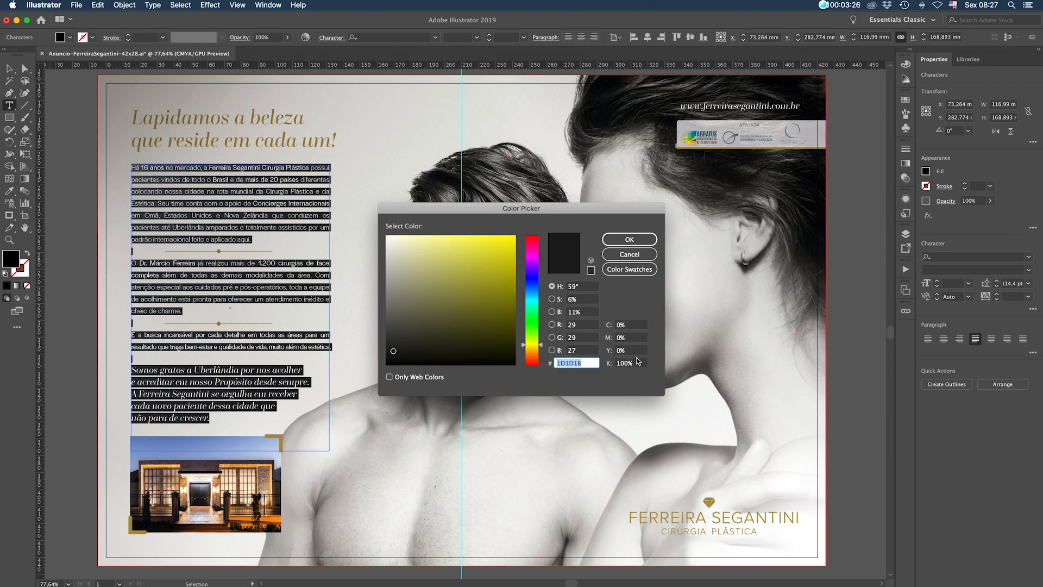
{"action": "left_click", "coordinate": [633, 255]}
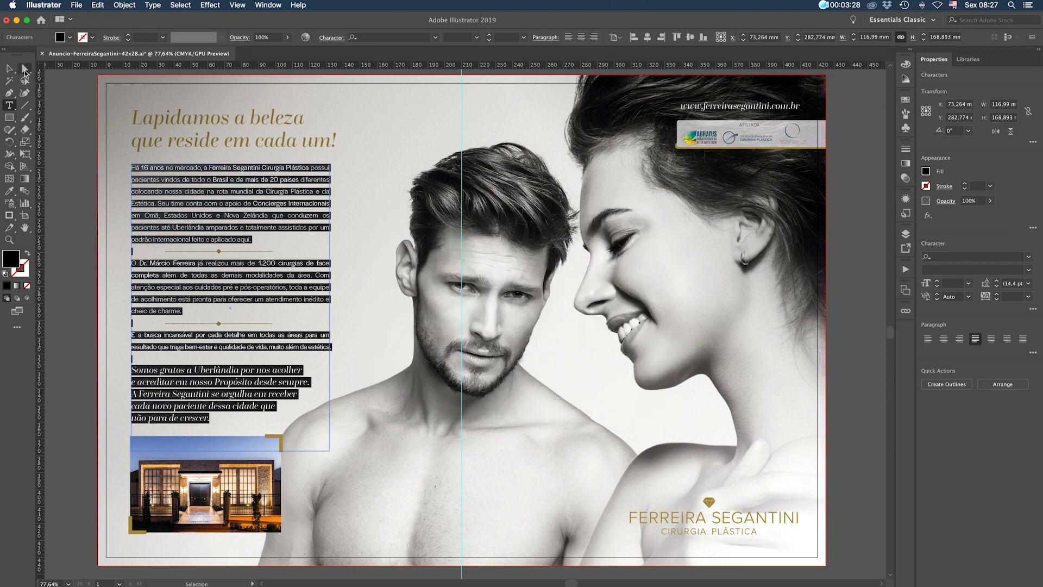
Select the linked logos ABRATUS.psd and logo_sbcp_retina.png one after the other to check their color mode and resolution
{"action": "left_click", "coordinate": [9, 68]}
{"action": "left_click", "coordinate": [709, 137]}
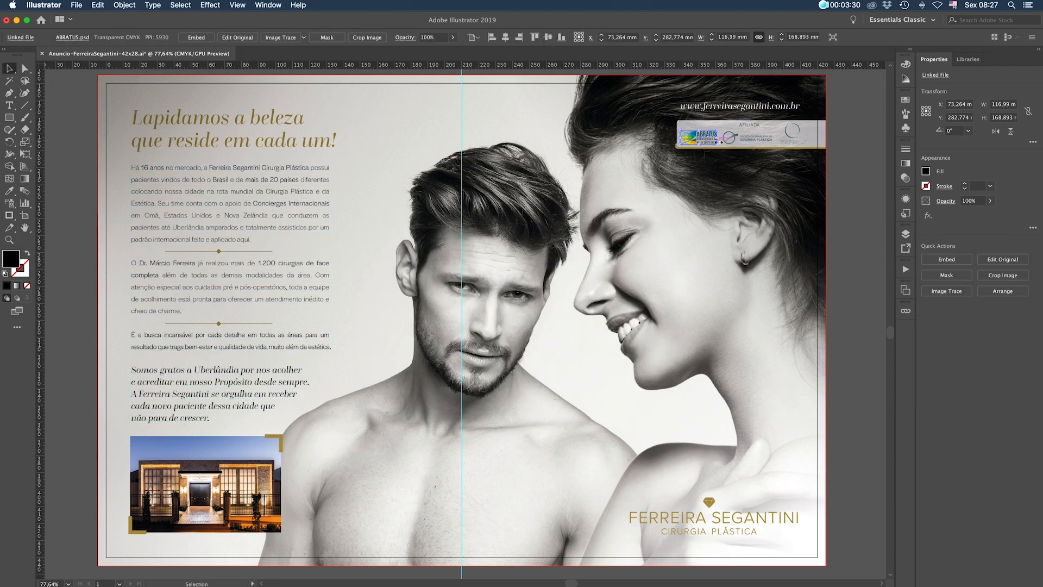
{"action": "left_click", "coordinate": [739, 141]}
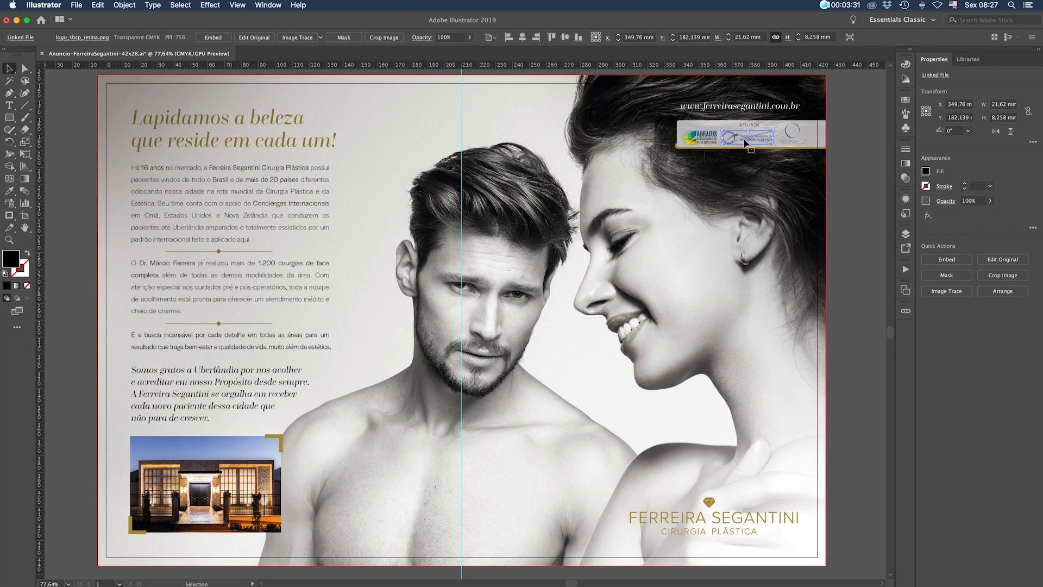
Select the third affiliation logo and the neighbouring website address and logo strip to check them, leaving nothing selected
{"action": "left_click", "coordinate": [791, 130]}
{"action": "left_click", "coordinate": [743, 103]}
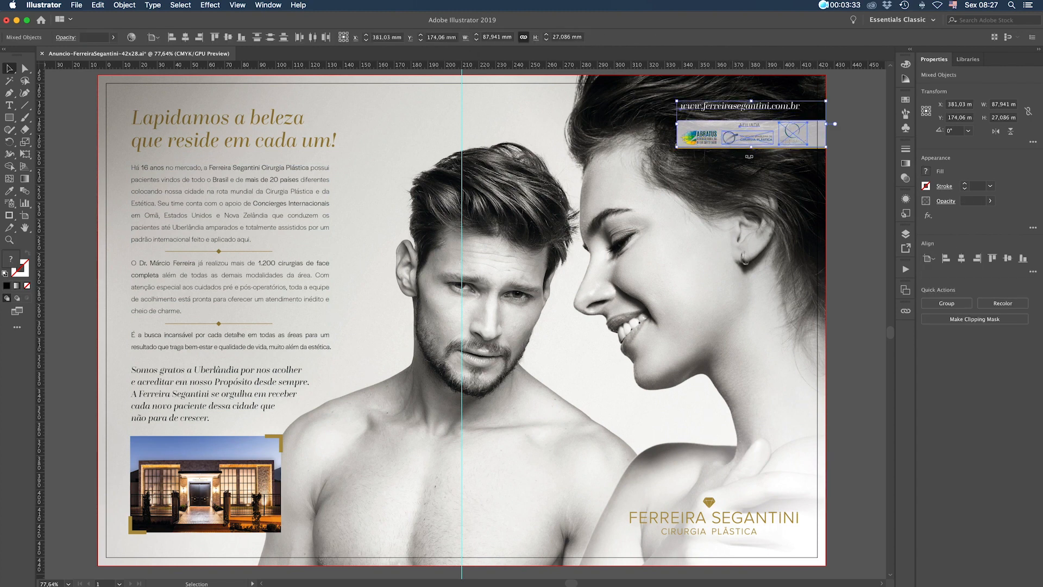
{"action": "left_click", "coordinate": [862, 162]}
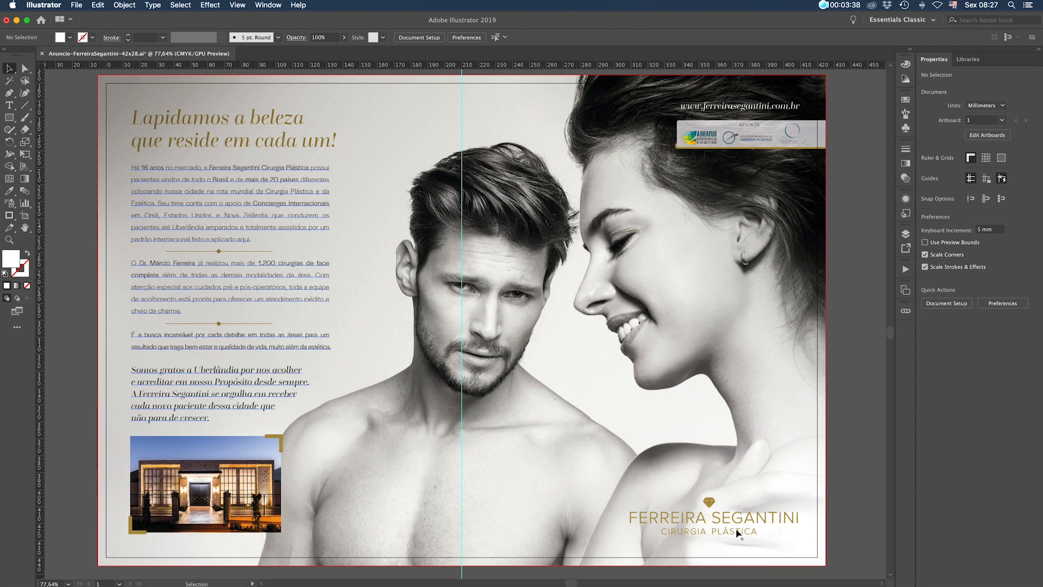
Select the Ferreira Segantini logo and examine the CMYK values of its gold fill without changing them
{"action": "left_click", "coordinate": [708, 516]}
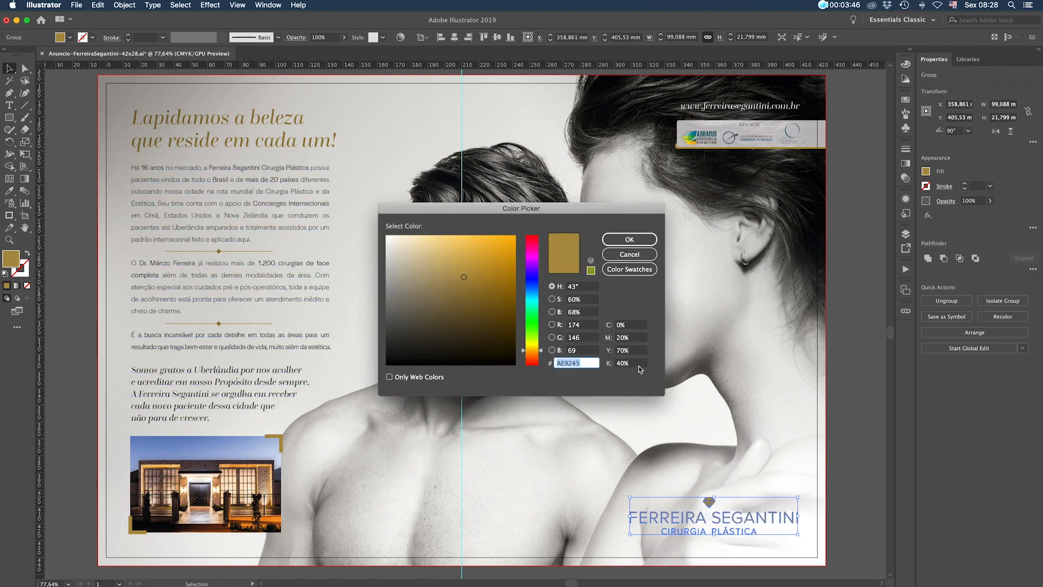
{"action": "left_click", "coordinate": [644, 255]}
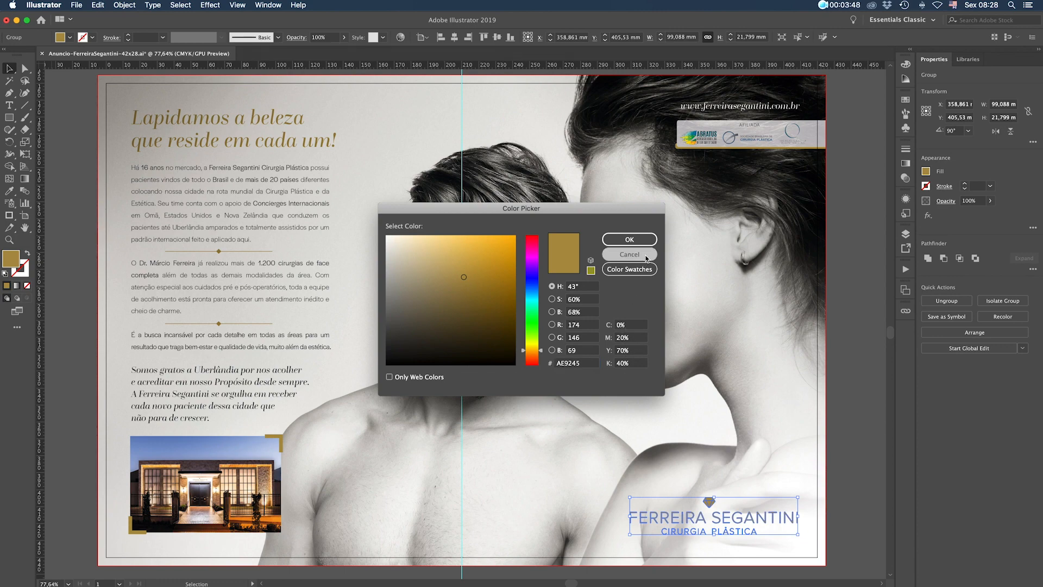
{"action": "left_click", "coordinate": [857, 226]}
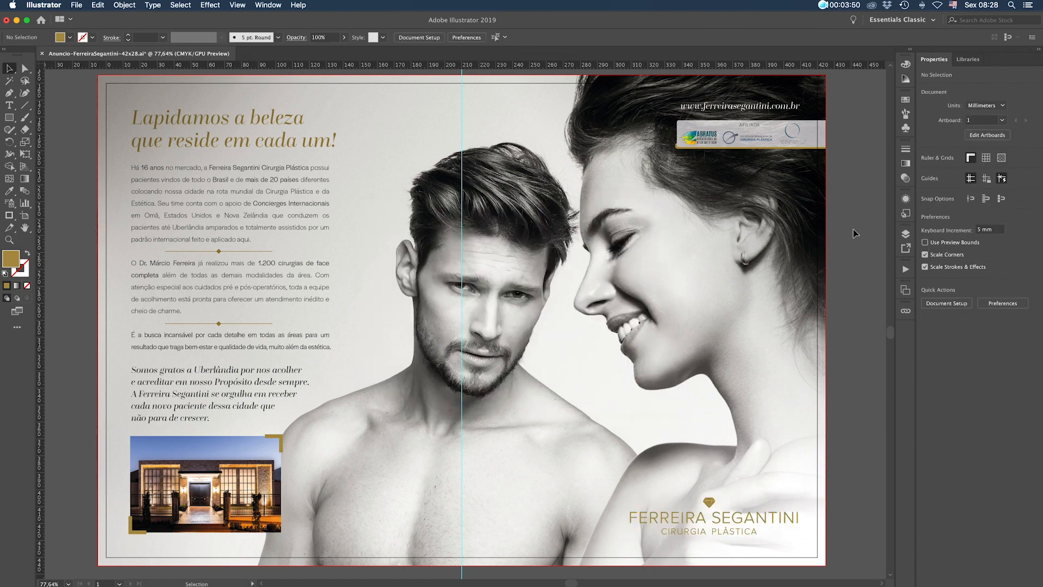
Save the ad as an Adobe PDF in the Mesa folder, keeping the file name Anuncio-FerreiraSegantini-42x28
{"action": "left_click", "coordinate": [77, 4]}
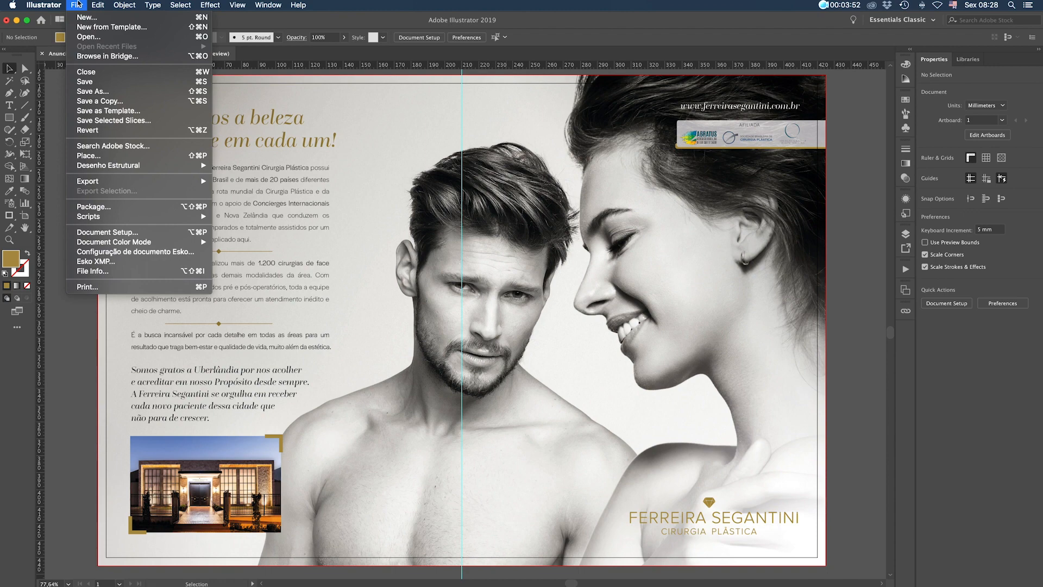
{"action": "left_click", "coordinate": [105, 96]}
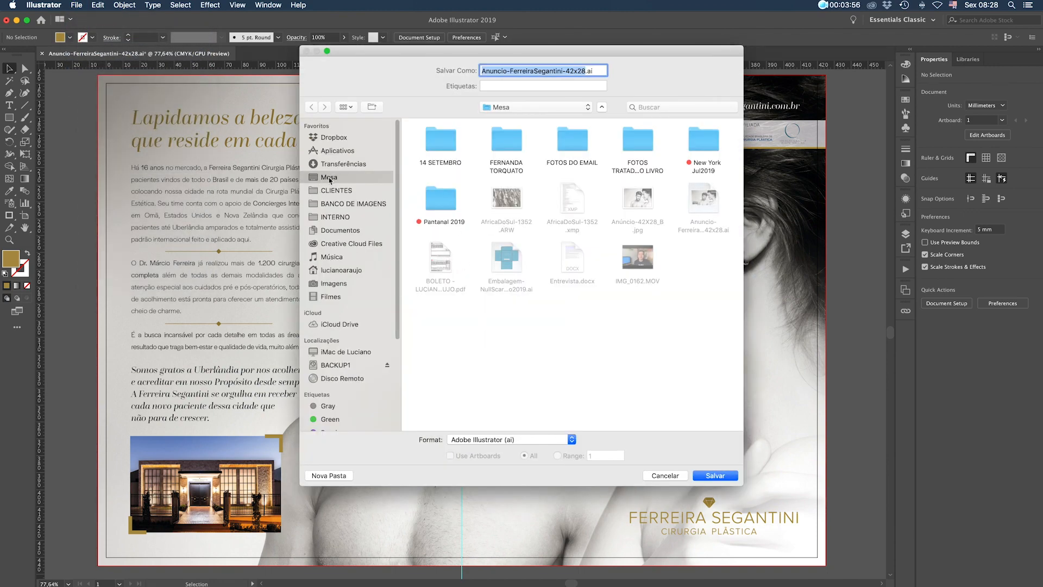
{"action": "left_click", "coordinate": [522, 441]}
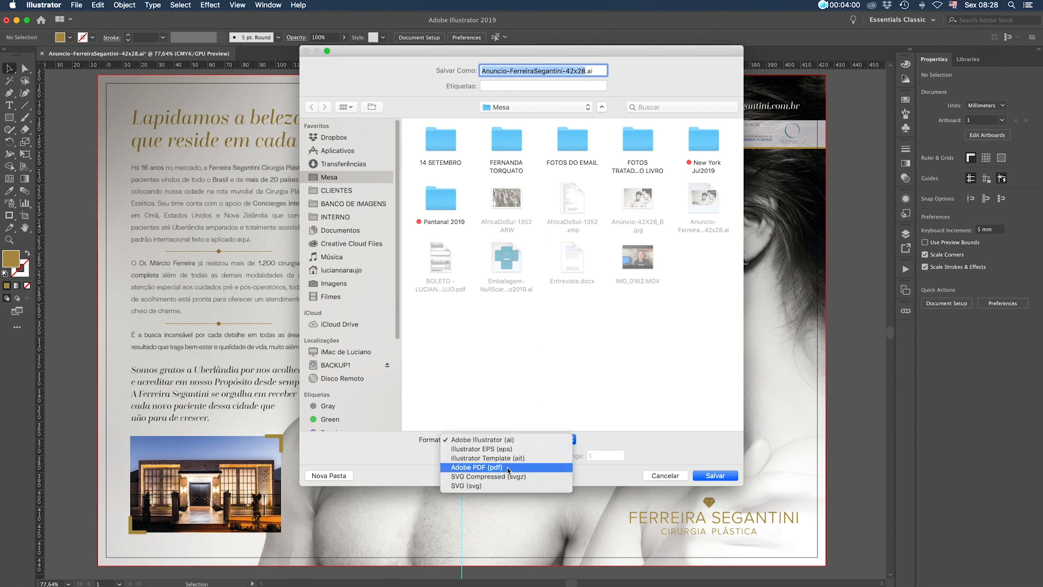
{"action": "left_click", "coordinate": [508, 468]}
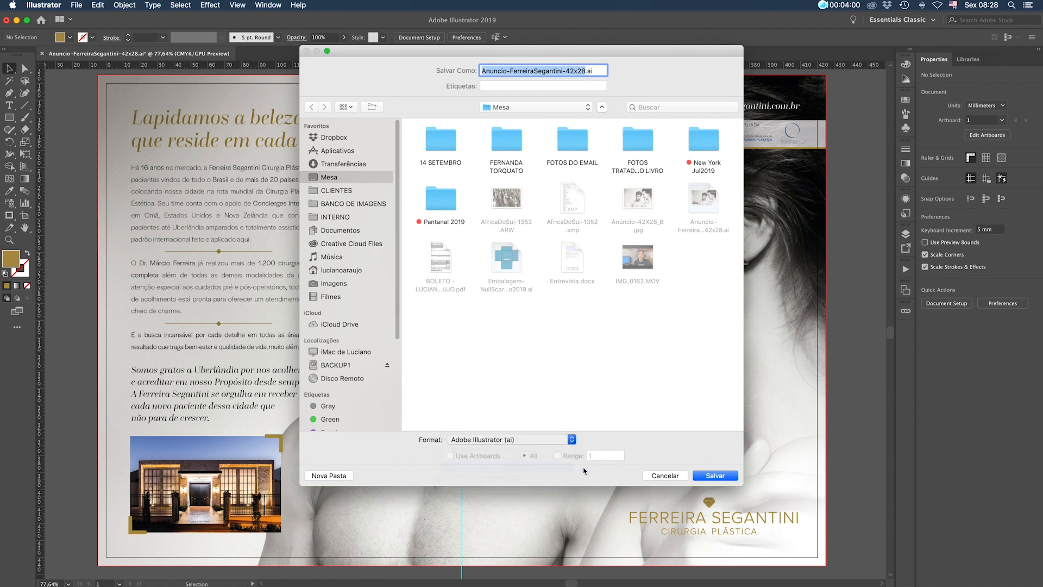
{"action": "left_click", "coordinate": [715, 475]}
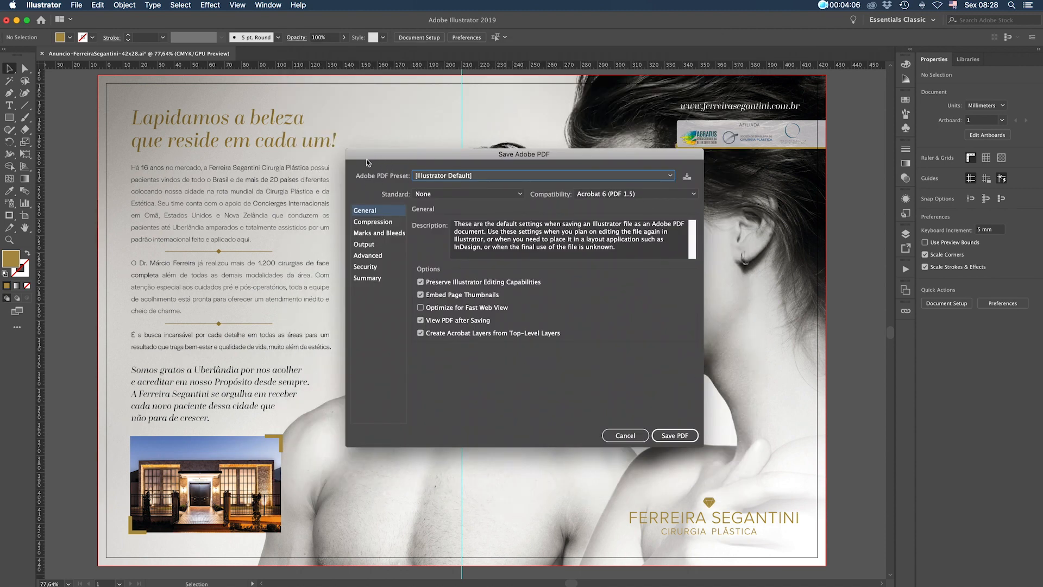
Apply the [PDF/X-1a:2001] preset and enable Embed Page Thumbnails and Optimize for Fast Web View
{"action": "left_click", "coordinate": [445, 177]}
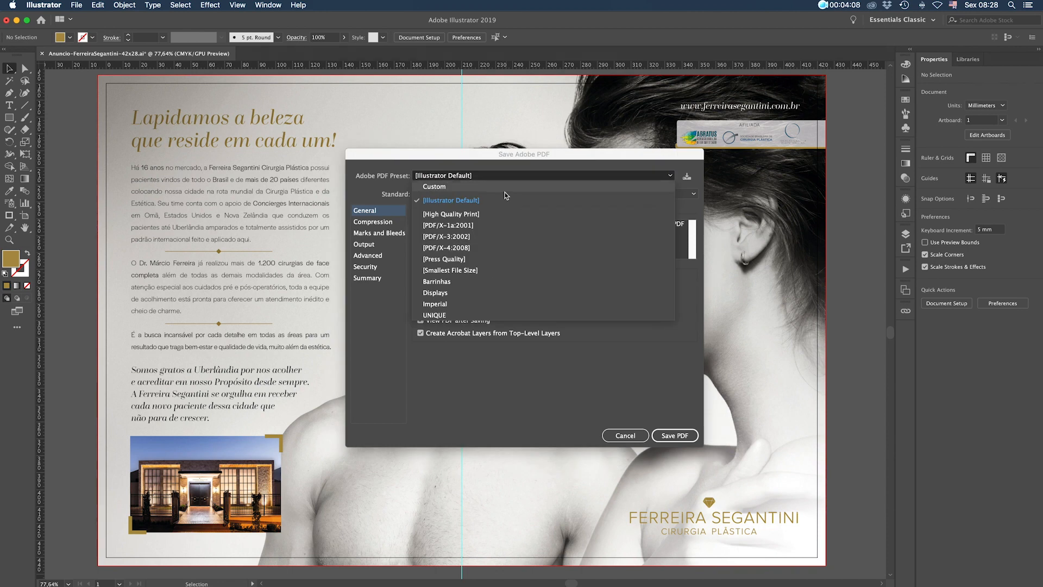
{"action": "left_click", "coordinate": [485, 227]}
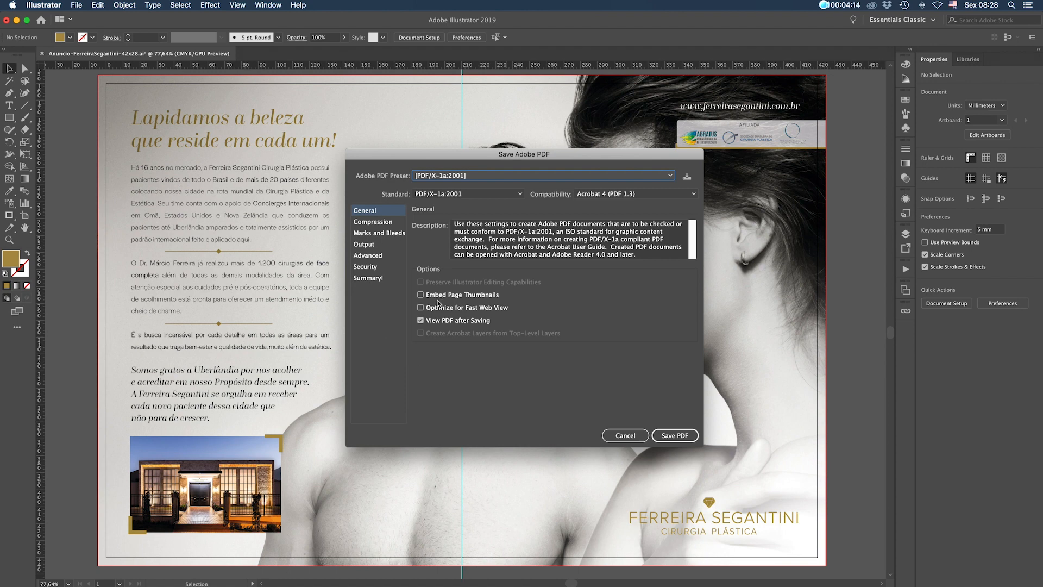
{"action": "left_click", "coordinate": [421, 295]}
{"action": "left_click", "coordinate": [421, 308]}
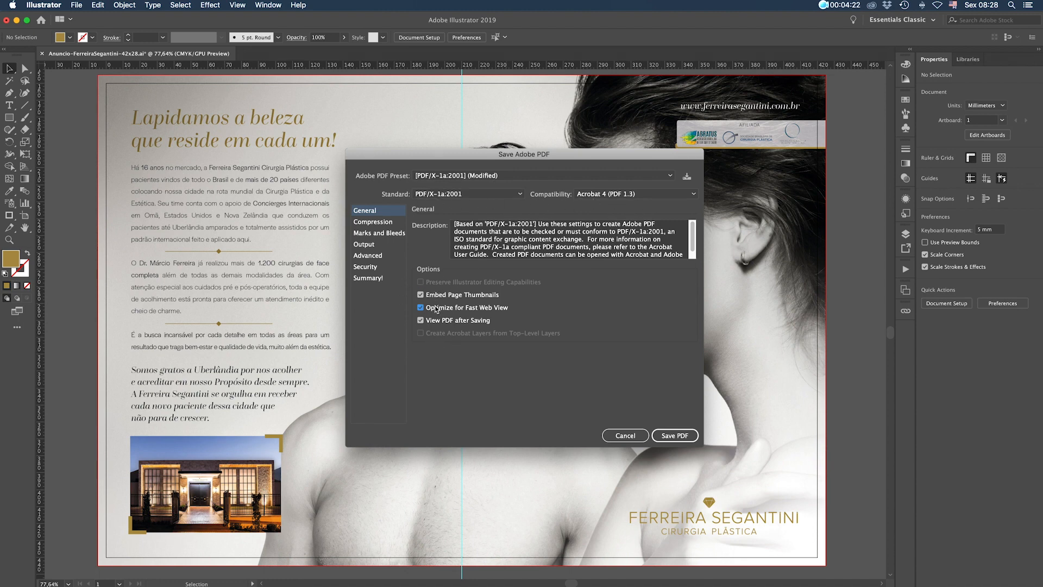
Include all printer's marks with a 0.50 pt trim mark weight and 5 mm offset, and use the document bleed settings
{"action": "left_click", "coordinate": [375, 223]}
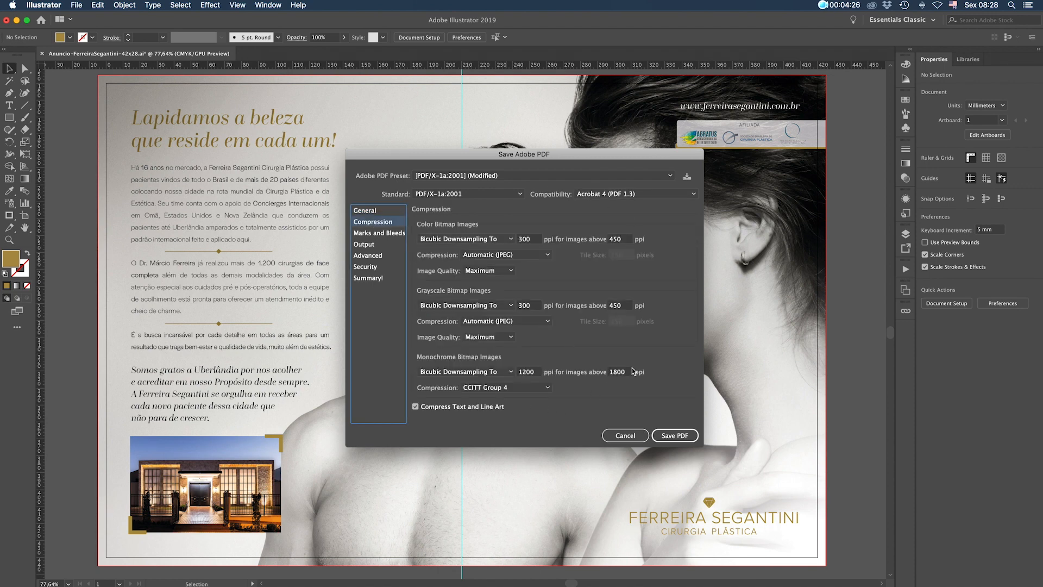
{"action": "left_click", "coordinate": [379, 234]}
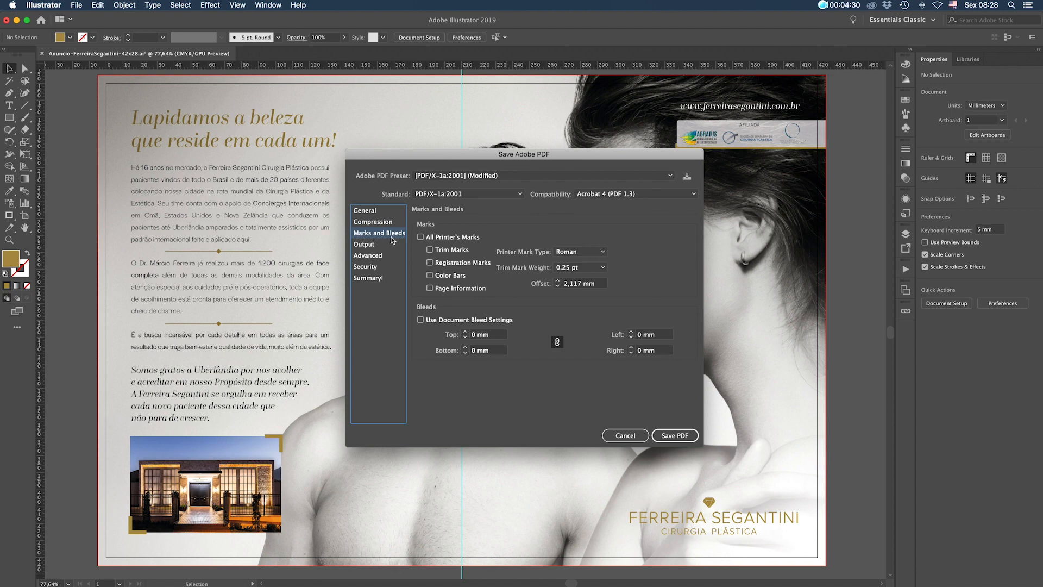
{"action": "left_click", "coordinate": [422, 236]}
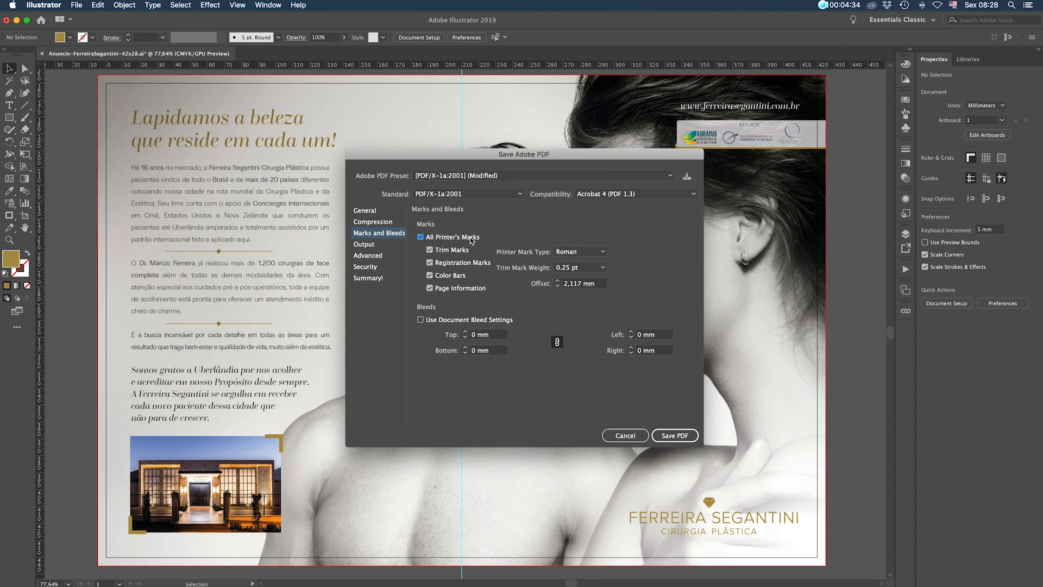
{"action": "left_click", "coordinate": [574, 268]}
{"action": "left_click", "coordinate": [578, 301]}
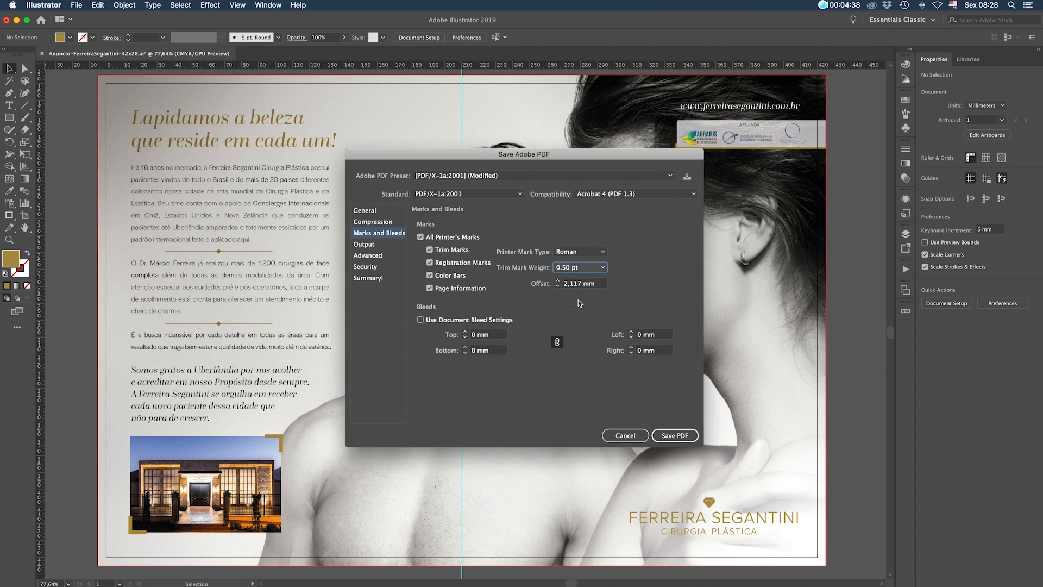
{"action": "double_click", "coordinate": [581, 283]}
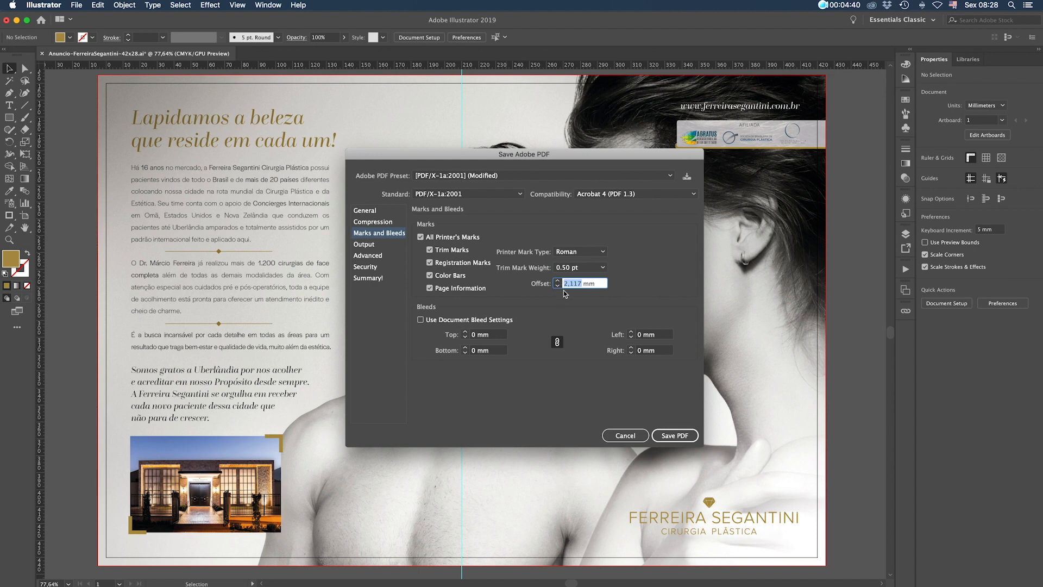
{"action": "type", "text": "5"}
{"action": "left_click", "coordinate": [421, 320]}
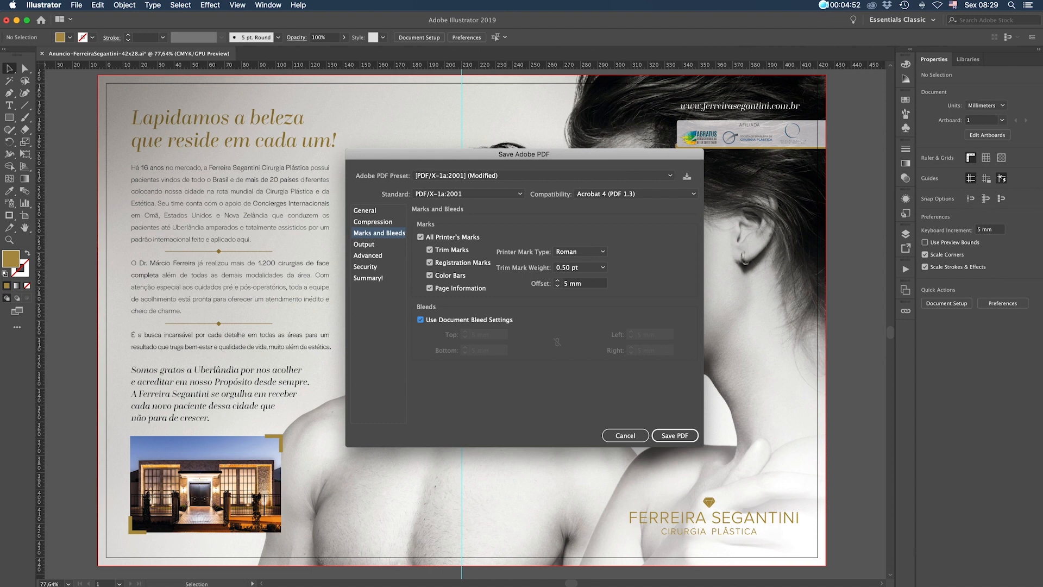
Review the Output, Advanced, Security and Summary settings of the PDF, returning to the General options
{"action": "left_click", "coordinate": [364, 245]}
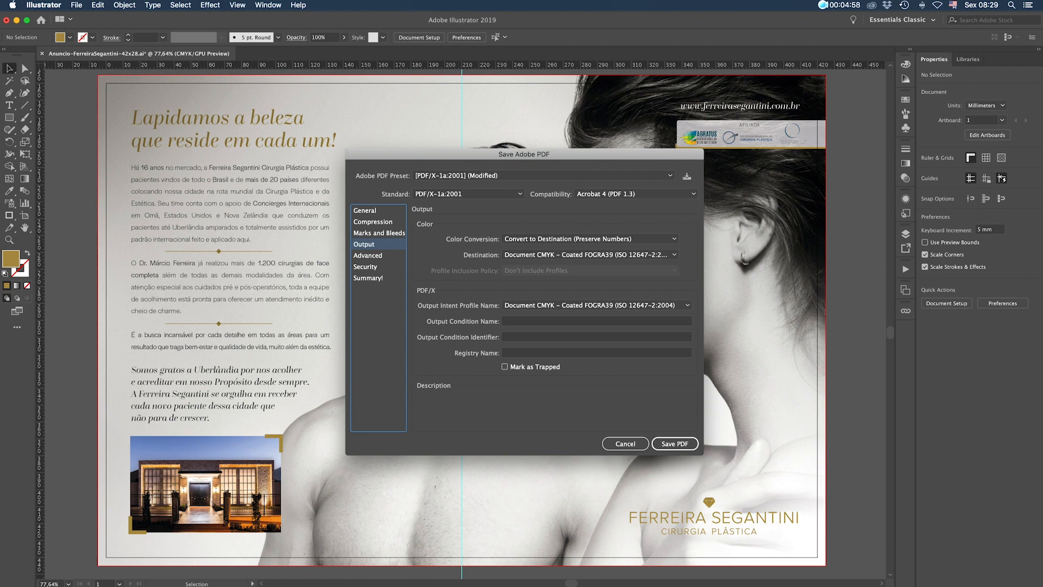
{"action": "left_click", "coordinate": [368, 256]}
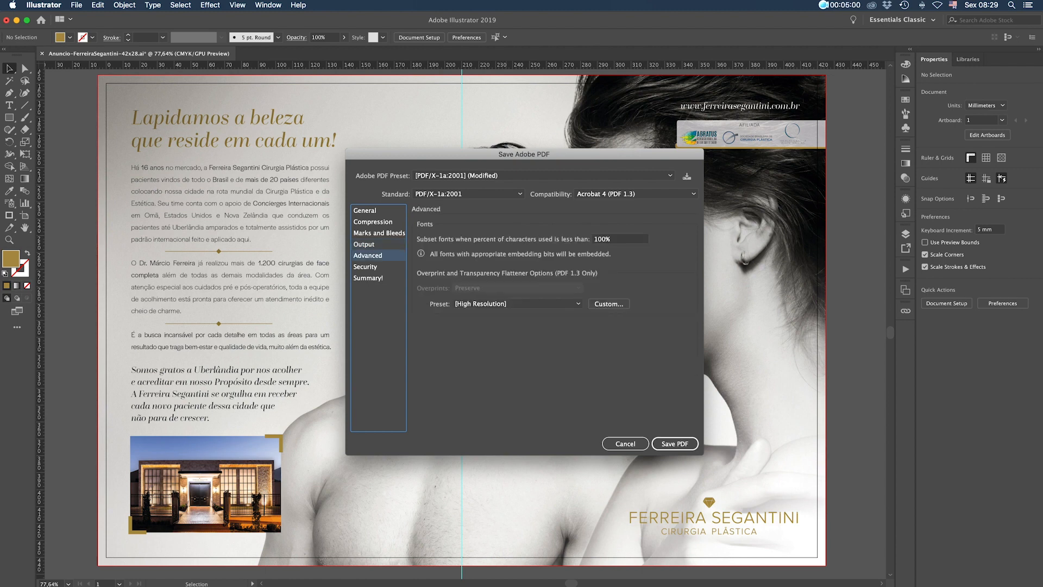
{"action": "left_click", "coordinate": [366, 267]}
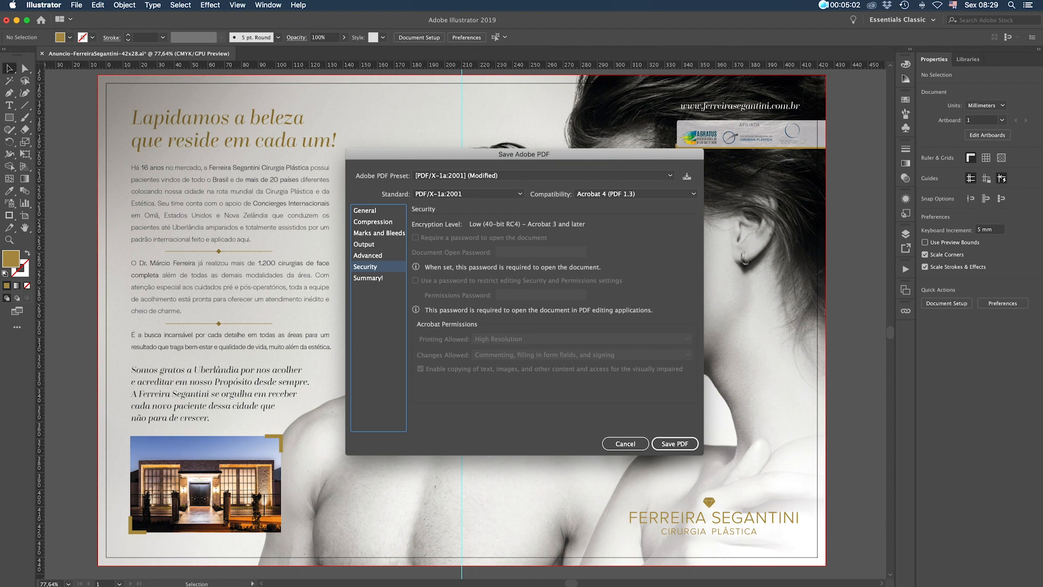
{"action": "left_click", "coordinate": [368, 278]}
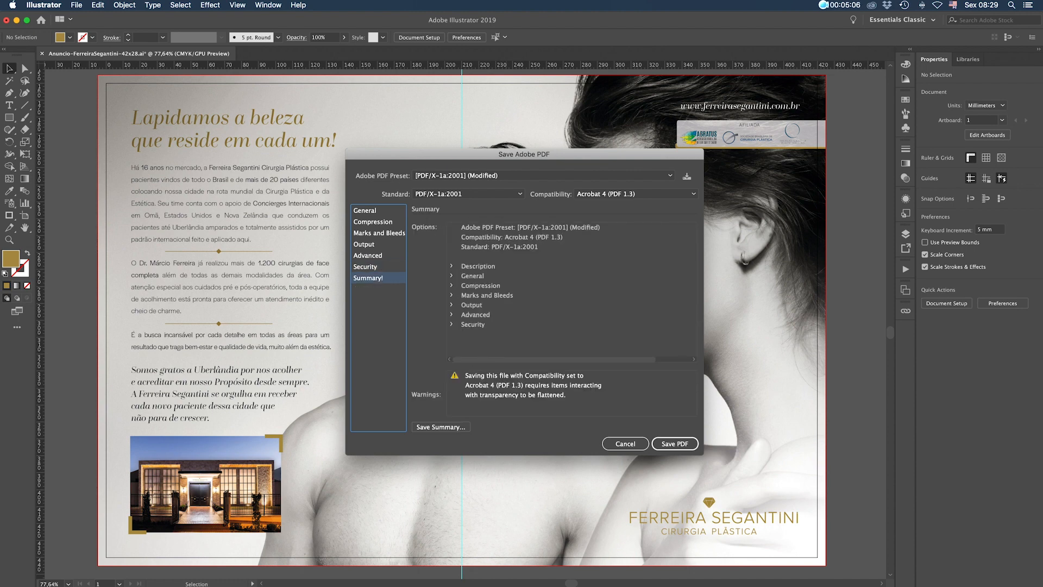
{"action": "left_click", "coordinate": [365, 211]}
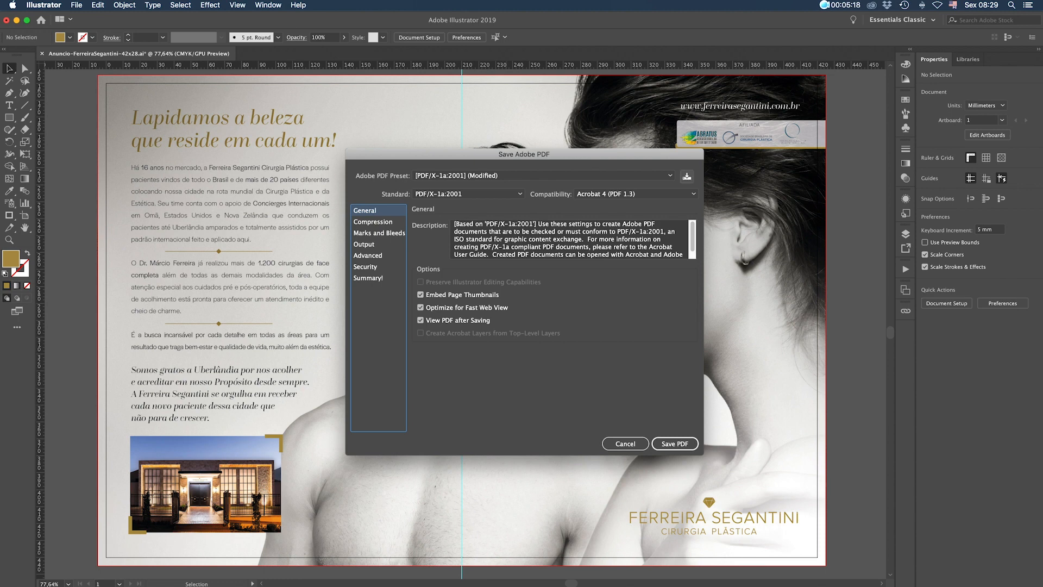
Store the PDF settings as a preset named "Arquivo Fechado AULA" and save the PDF with them
{"action": "left_click", "coordinate": [687, 176]}
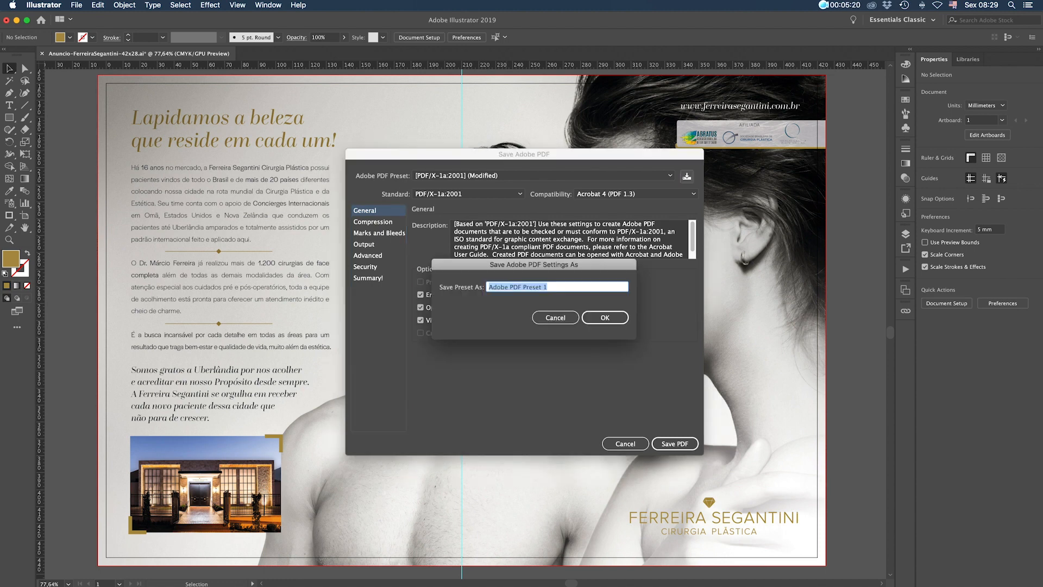
{"action": "left_click_drag", "start_coordinate": [535, 289], "coordinate": [511, 270]}
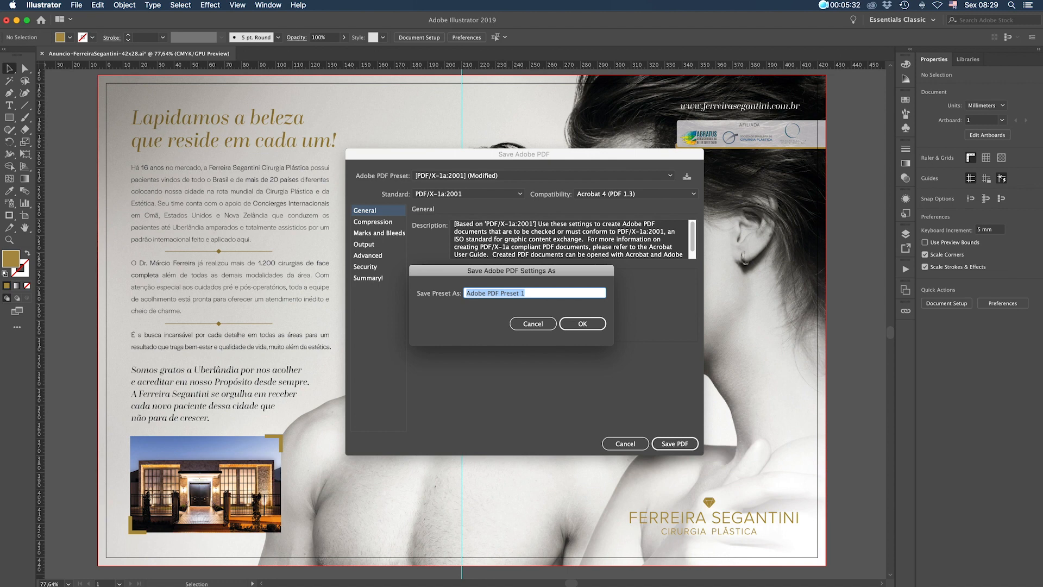
{"action": "type", "text": "Arquivo Fechado AULA"}
{"action": "left_click", "coordinate": [581, 324]}
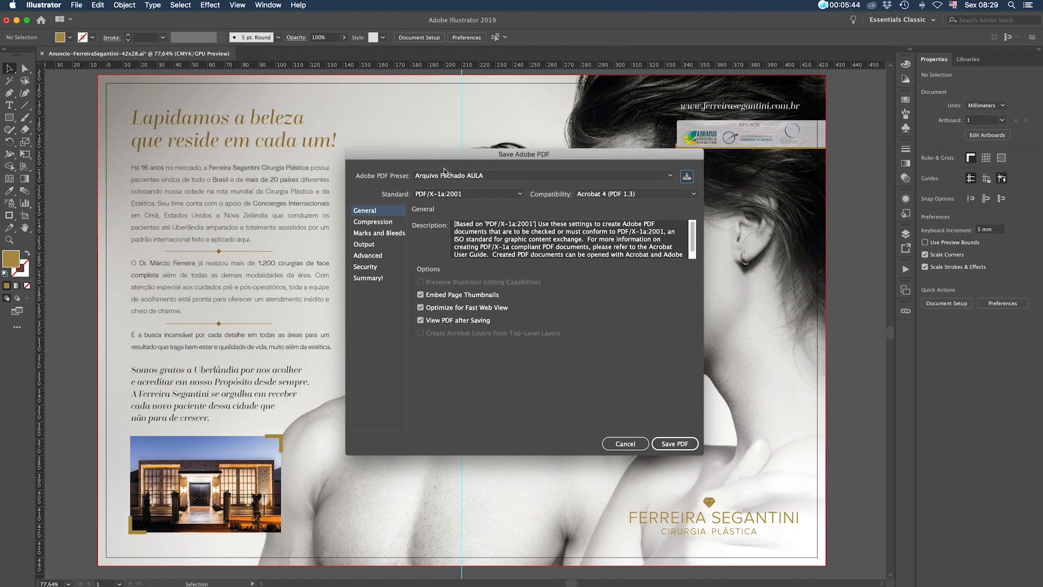
{"action": "left_click", "coordinate": [675, 444]}
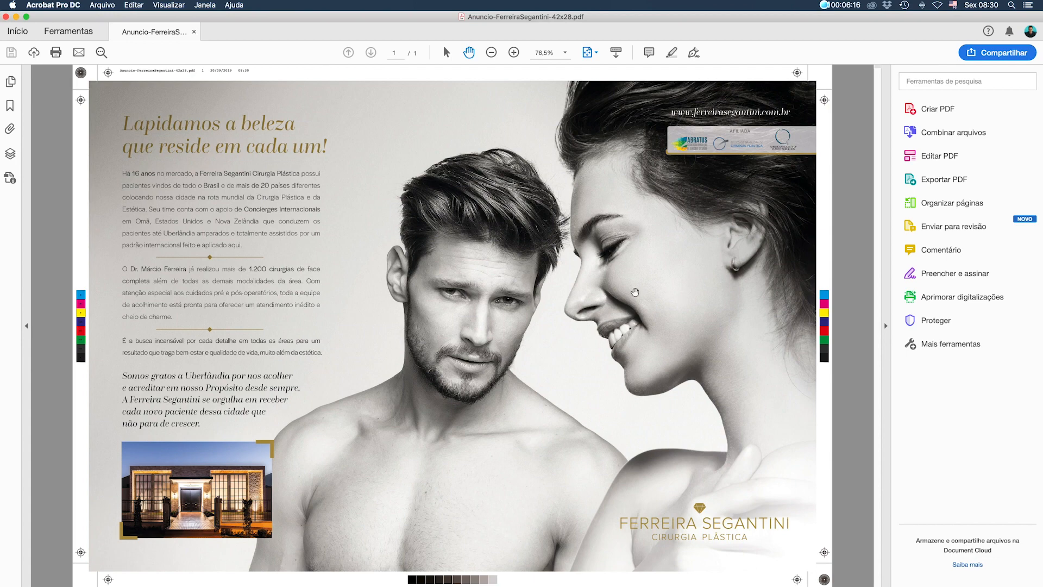
Quit Acrobat, return to Illustrator, search the computer for .ai files and open 10 Mandamentos Milani.ai
{"action": "key", "text": "super+q"}
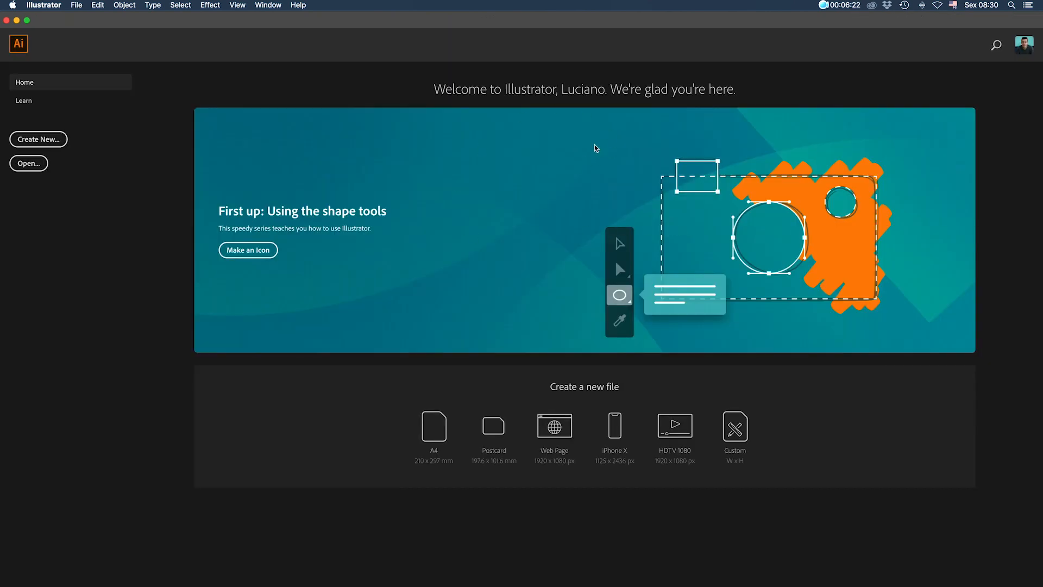
{"action": "key", "text": "super+o"}
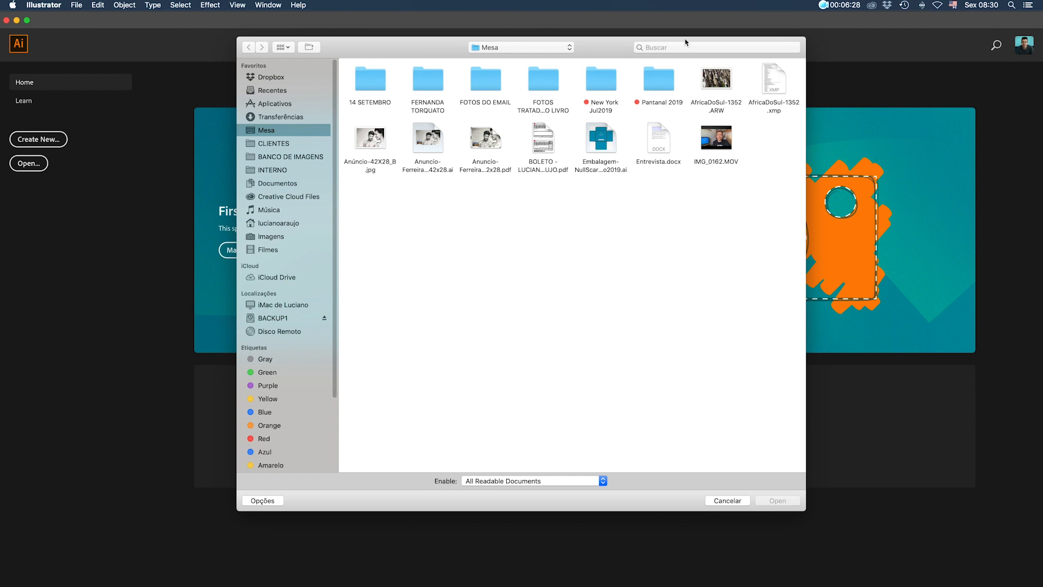
{"action": "left_click", "coordinate": [704, 43]}
{"action": "type", "text": ".ai"}
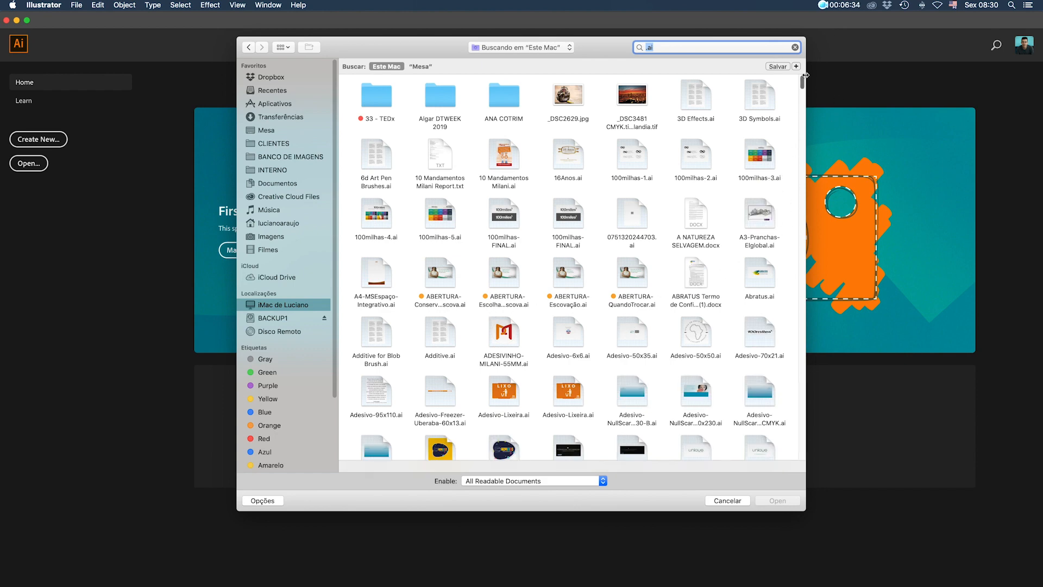
{"action": "scroll", "coordinate": [769, 175], "scroll_direction": "down", "scroll_amount": 2}
{"action": "scroll", "coordinate": [739, 141], "scroll_direction": "up", "scroll_amount": 2}
{"action": "left_click", "coordinate": [506, 158]}
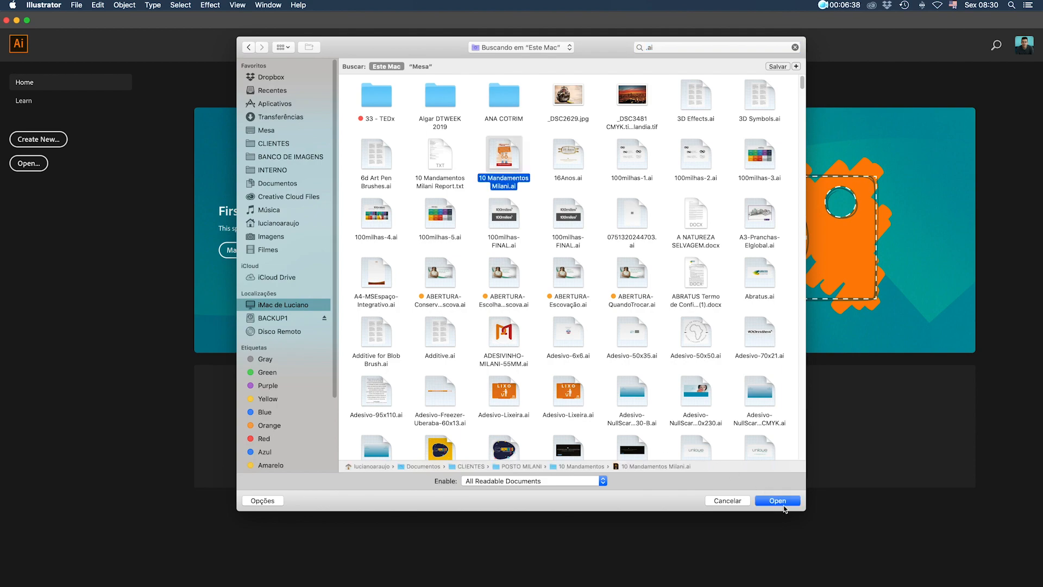
{"action": "left_click", "coordinate": [764, 501]}
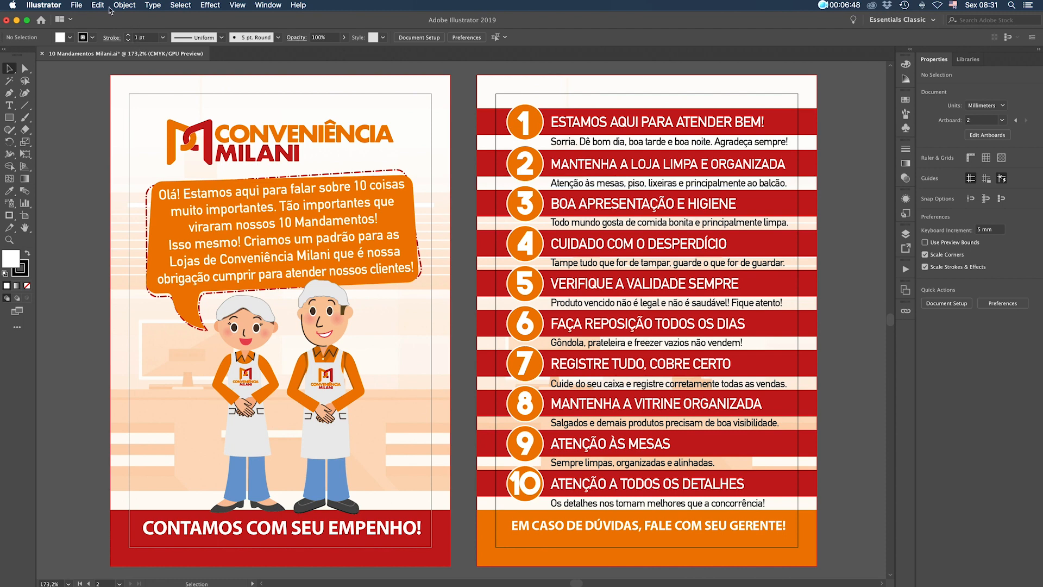
Save the 10 Mandamentos Milani document under the same name as an Adobe PDF in the Mesa folder
{"action": "left_click", "coordinate": [76, 5]}
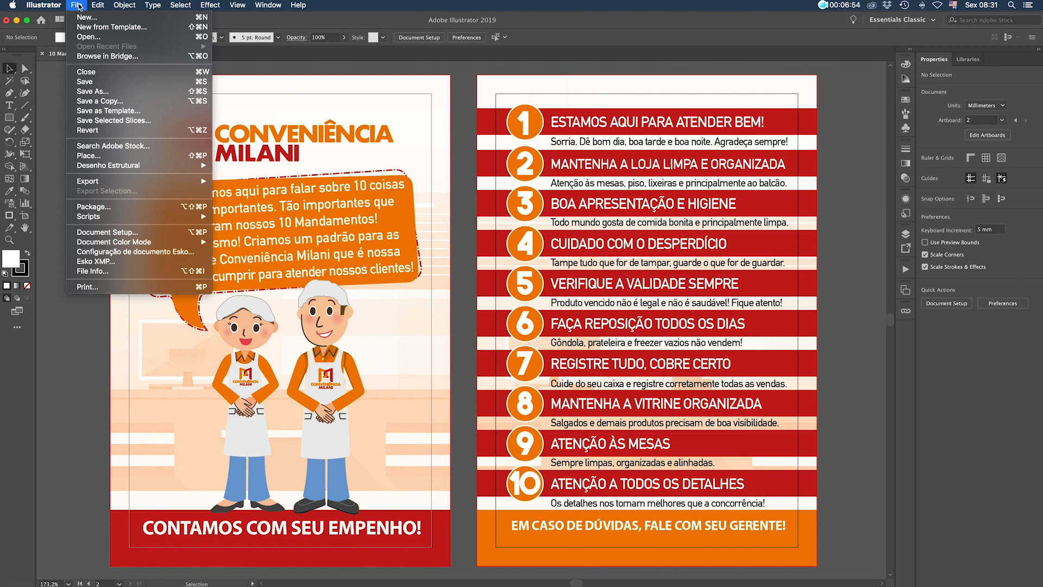
{"action": "left_click", "coordinate": [97, 102]}
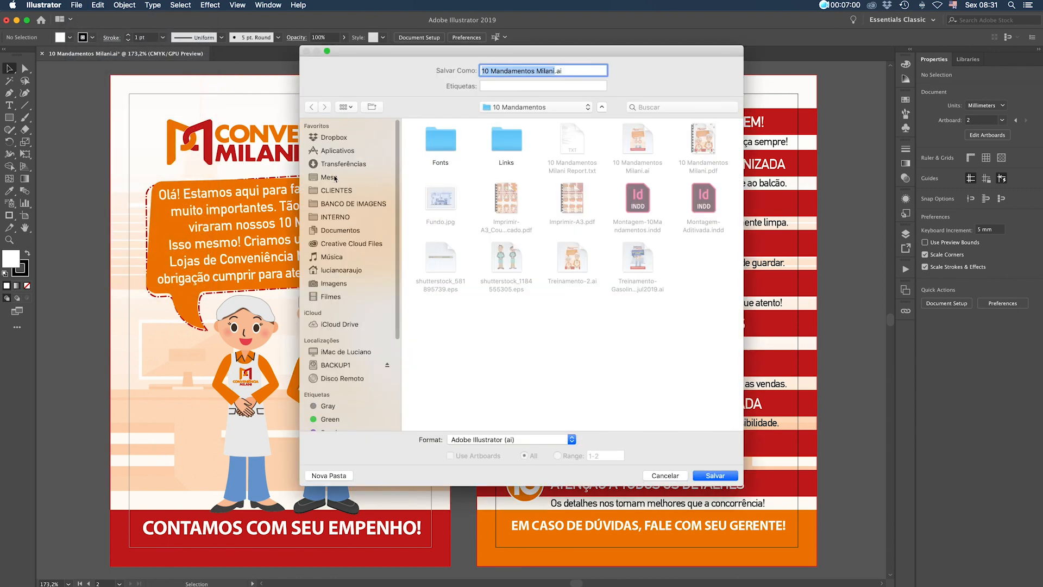
{"action": "left_click", "coordinate": [329, 177]}
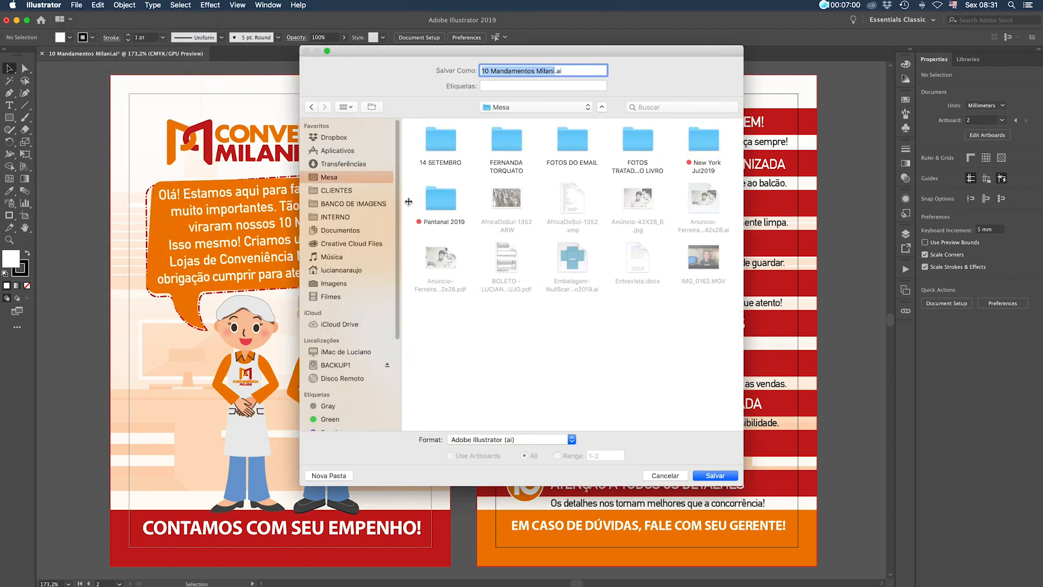
{"action": "left_click", "coordinate": [520, 441]}
{"action": "left_click", "coordinate": [564, 467]}
{"action": "left_click", "coordinate": [724, 477]}
Apply the "Arquivo Fechado AULA" PDF preset, review its settings from Compression to Summary, and save the PDF
{"action": "left_click", "coordinate": [435, 176]}
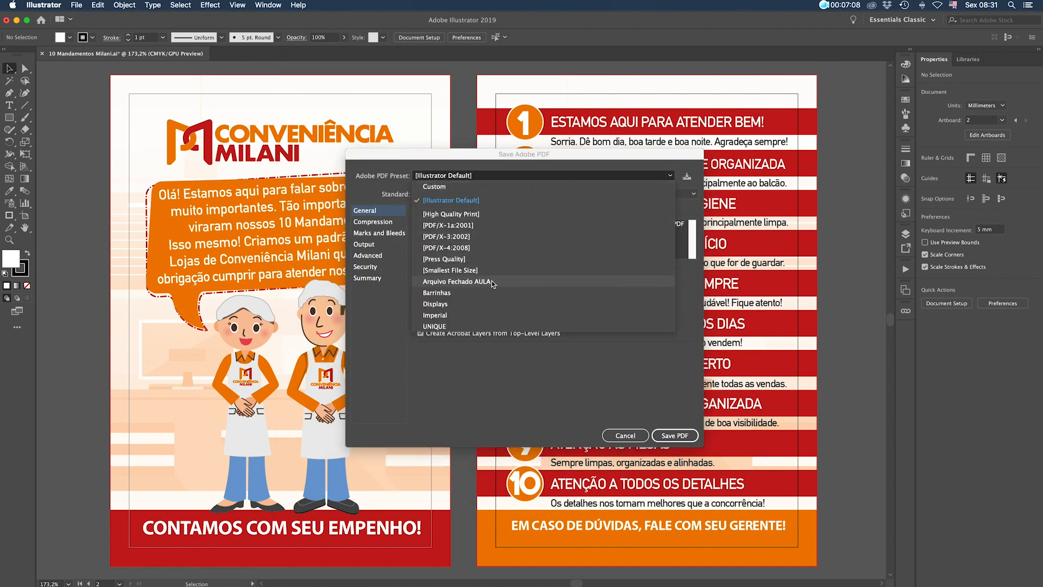
{"action": "left_click", "coordinate": [498, 282]}
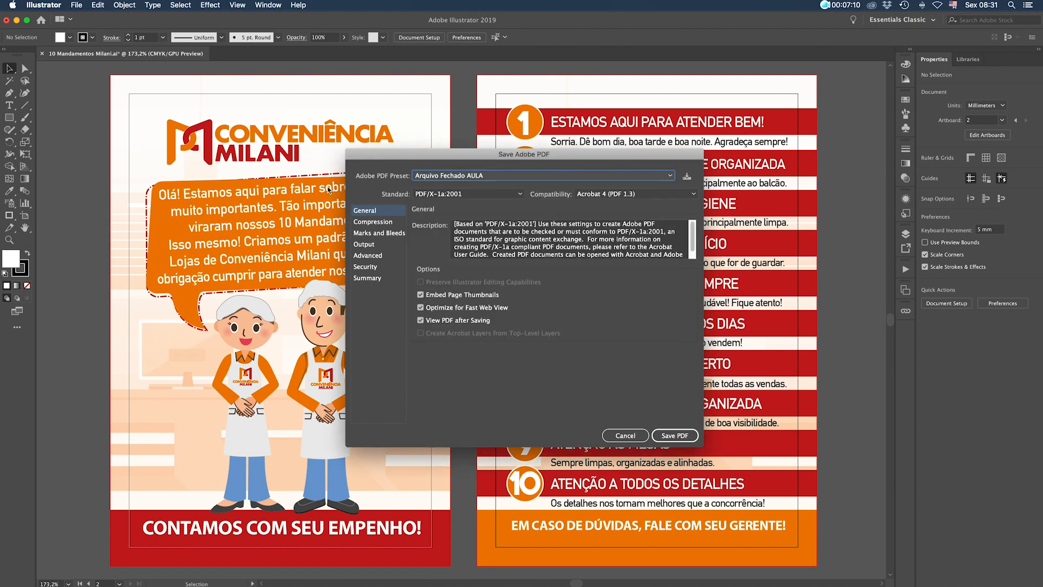
{"action": "left_click", "coordinate": [385, 224]}
{"action": "left_click", "coordinate": [390, 233]}
{"action": "left_click", "coordinate": [379, 245]}
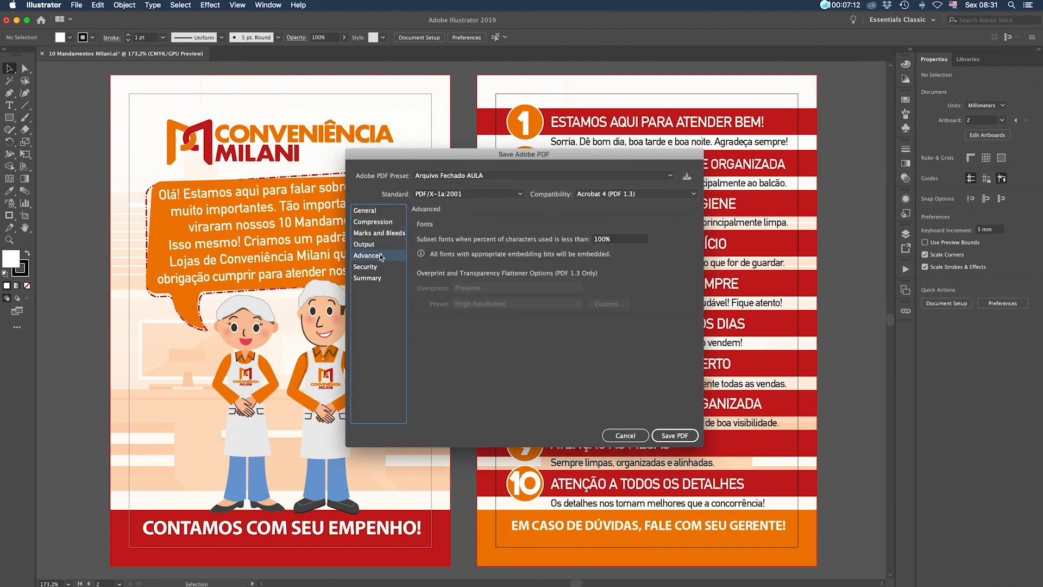
{"action": "left_click", "coordinate": [375, 268]}
{"action": "left_click", "coordinate": [376, 278]}
{"action": "left_click", "coordinate": [375, 210]}
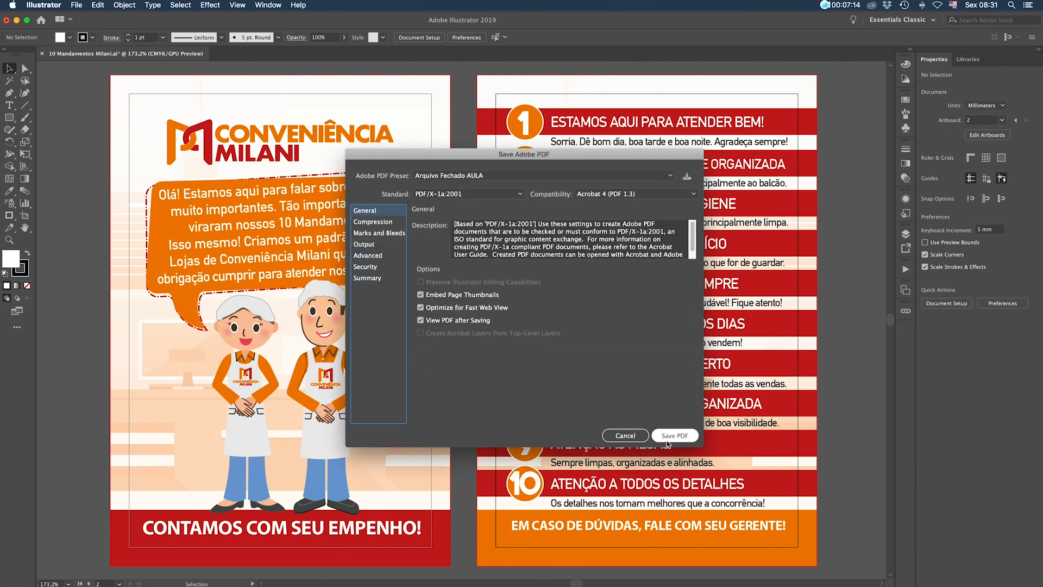
{"action": "left_click", "coordinate": [671, 437]}
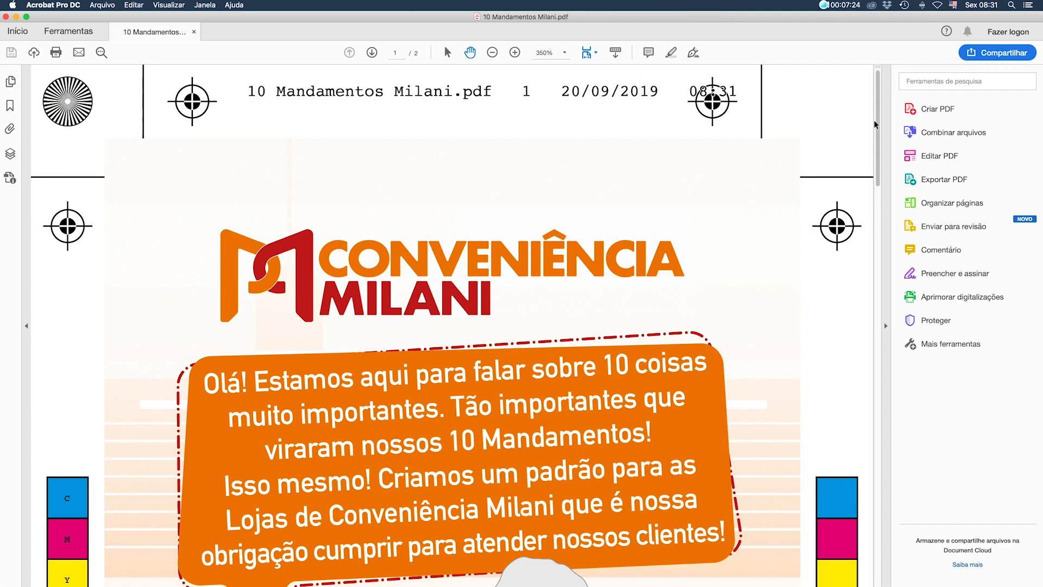
Examine the printer's marks and colour bars on the first page of the exported PDF and switch back to Illustrator
{"action": "scroll", "coordinate": [848, 360], "scroll_direction": "down", "scroll_amount": 10}
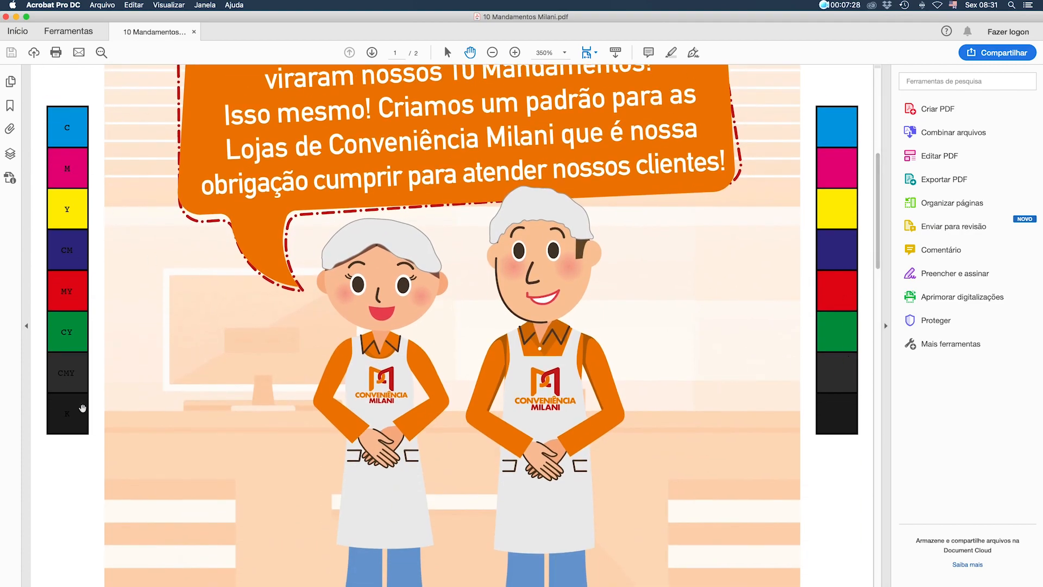
{"action": "left_click_drag", "start_coordinate": [872, 263], "coordinate": [896, 156]}
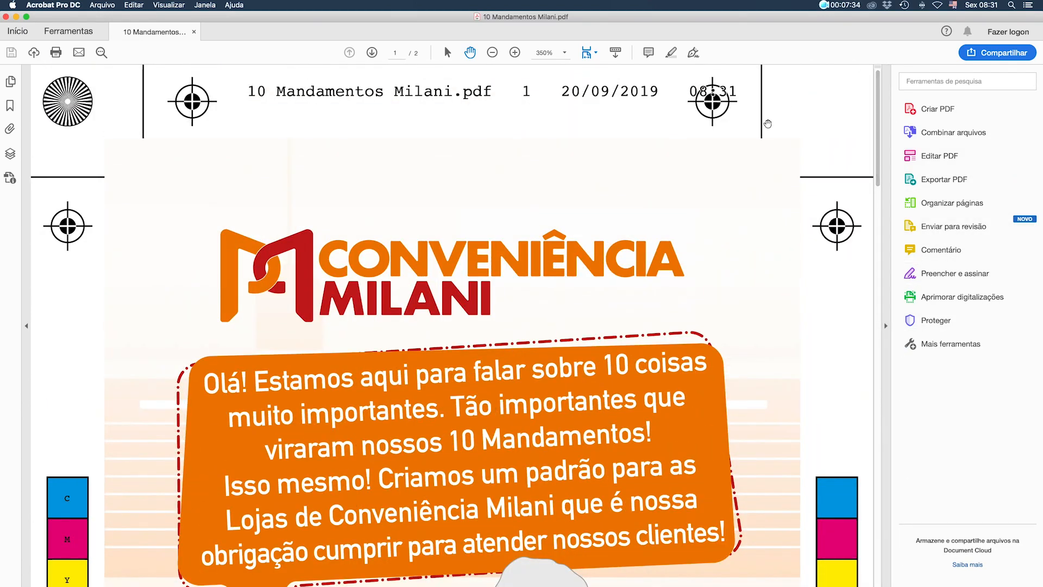
{"action": "key", "text": "super+Tab"}
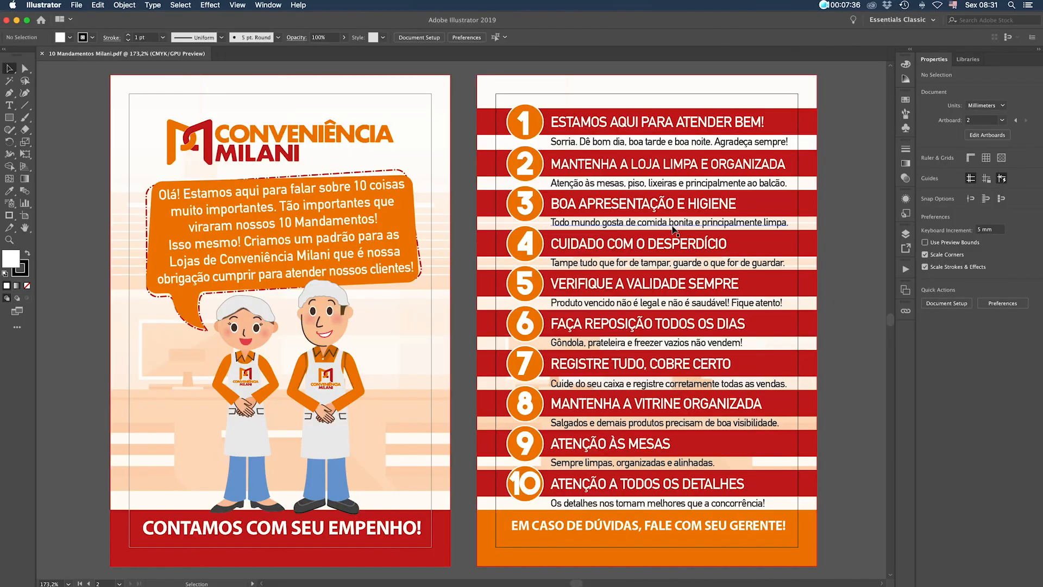
Close the 10 Mandamentos Milani document and quit Illustrator
{"action": "key", "text": "super+w"}
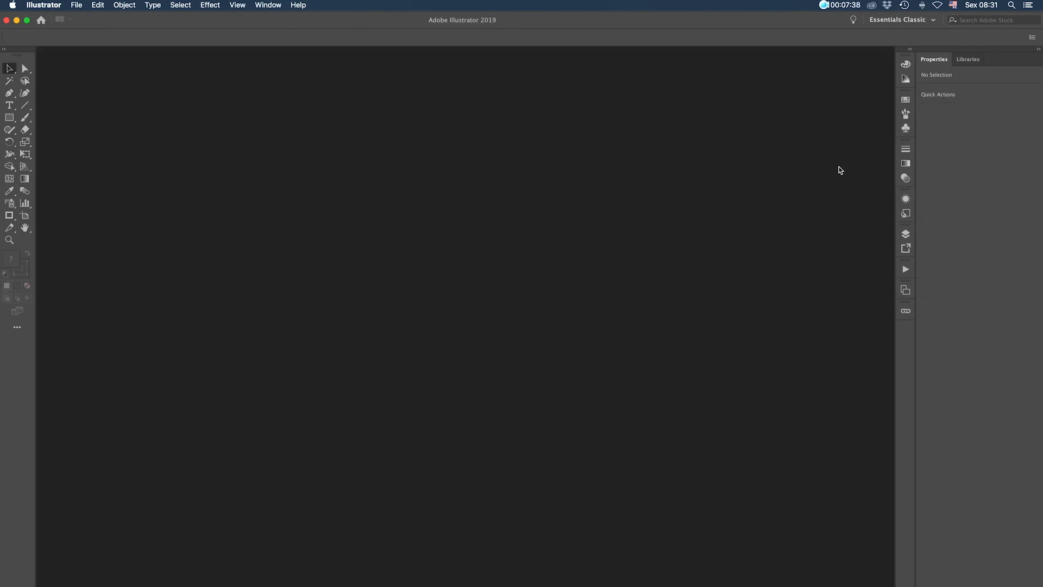
{"action": "left_click", "coordinate": [36, 4]}
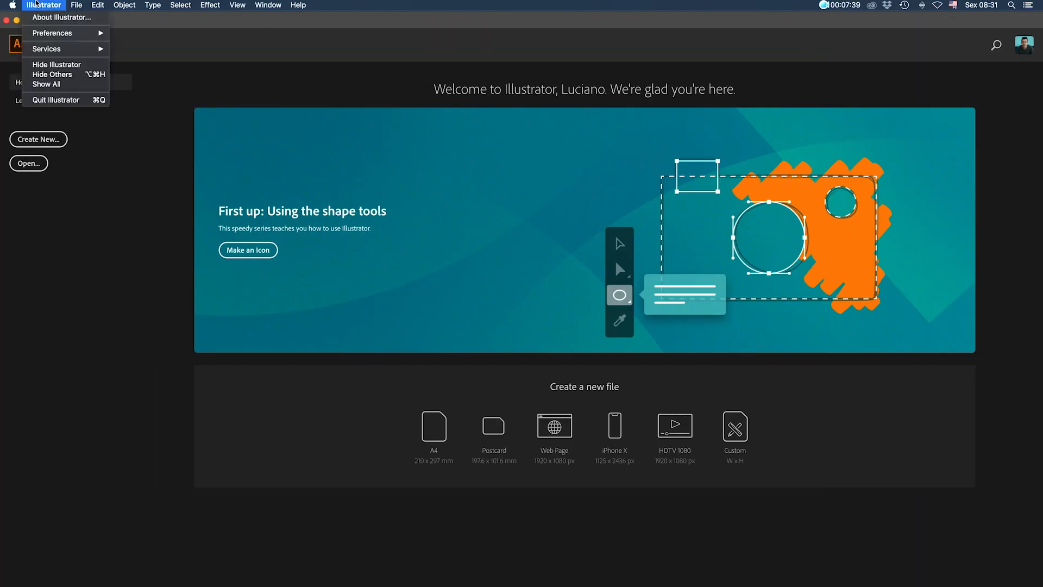
{"action": "left_click", "coordinate": [48, 101]}
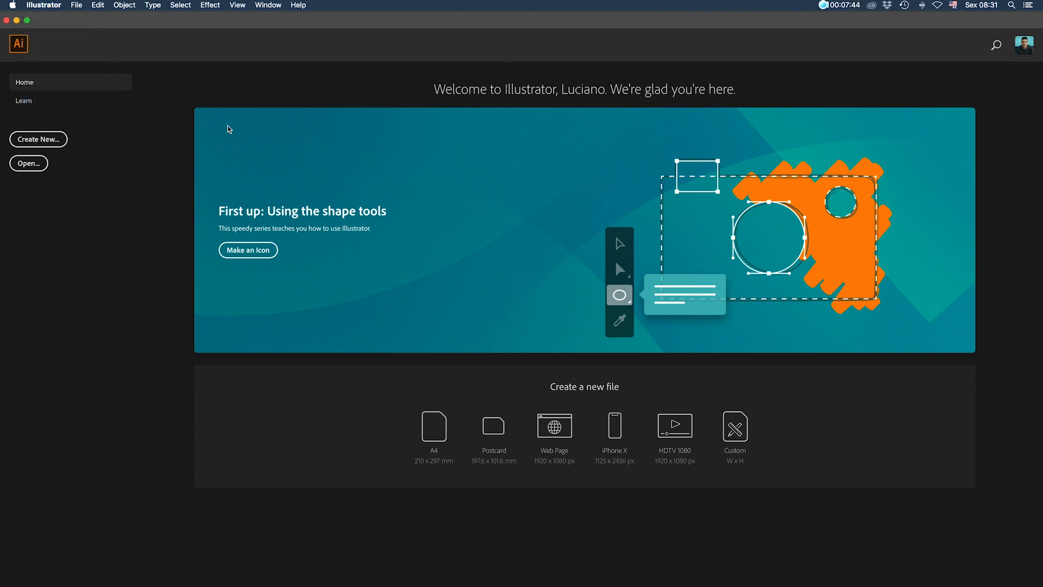